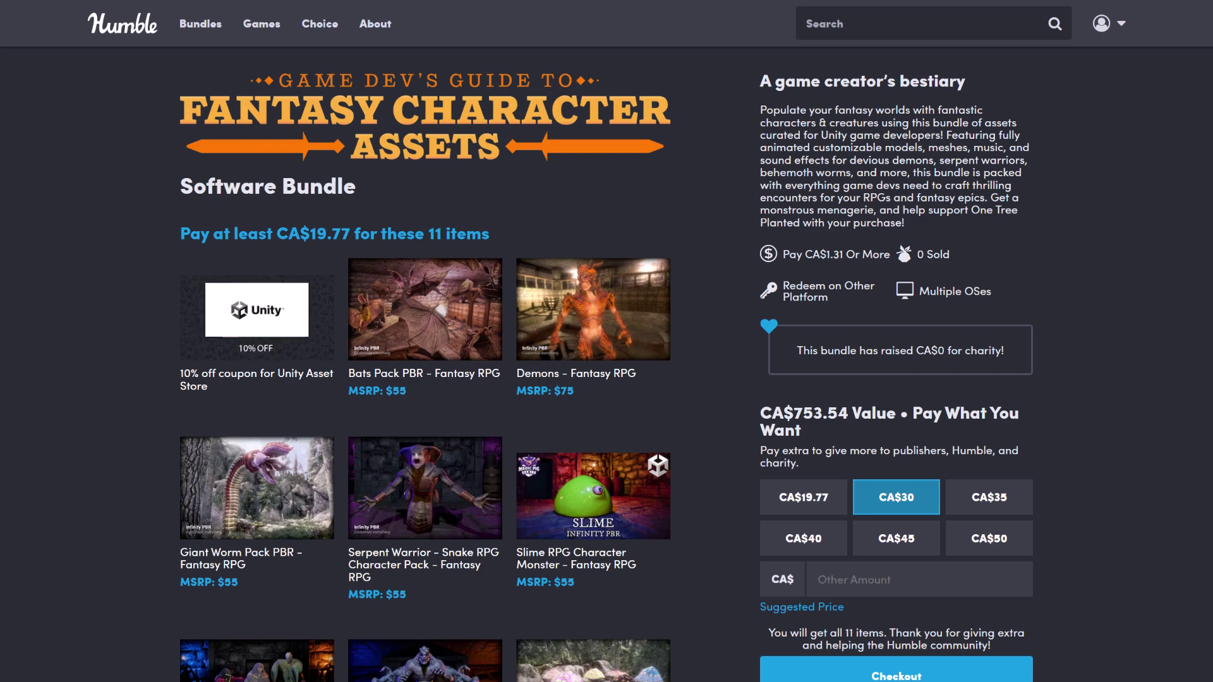
# Play the demon's death, hit, dodge, spell-cast and claw attack animations
pyautogui.scroll(-5, 723, 475)
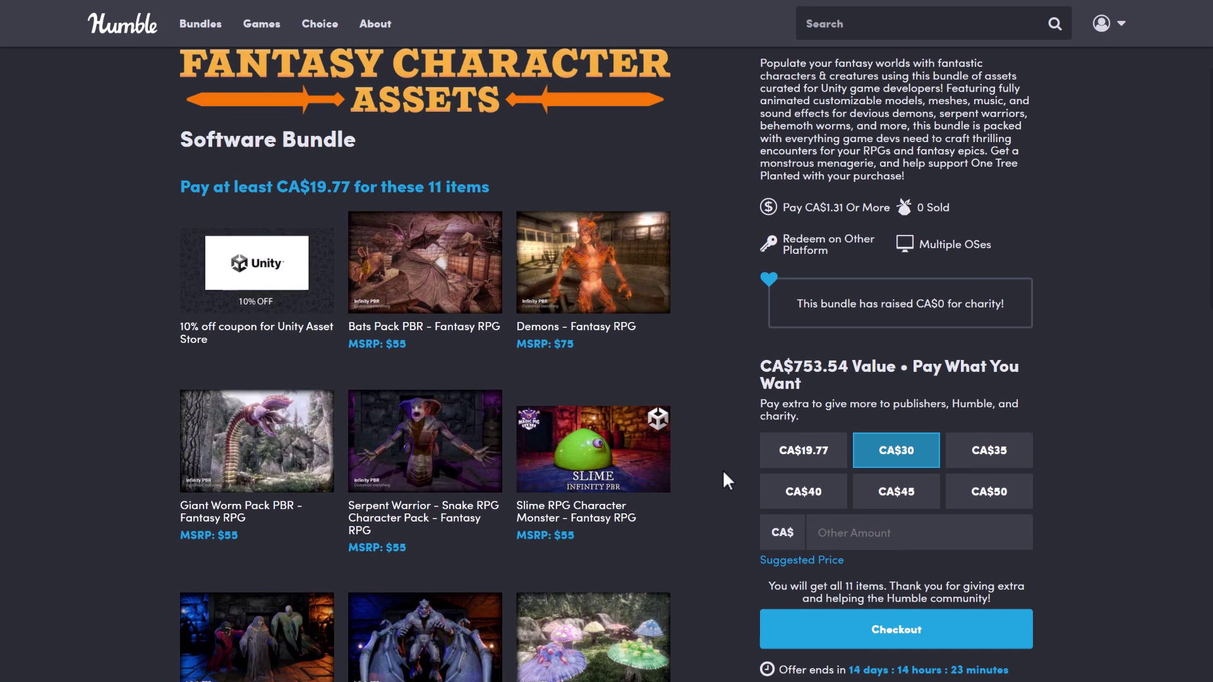
pyautogui.scroll(-4, 724, 475)
pyautogui.scroll(7, 724, 475)
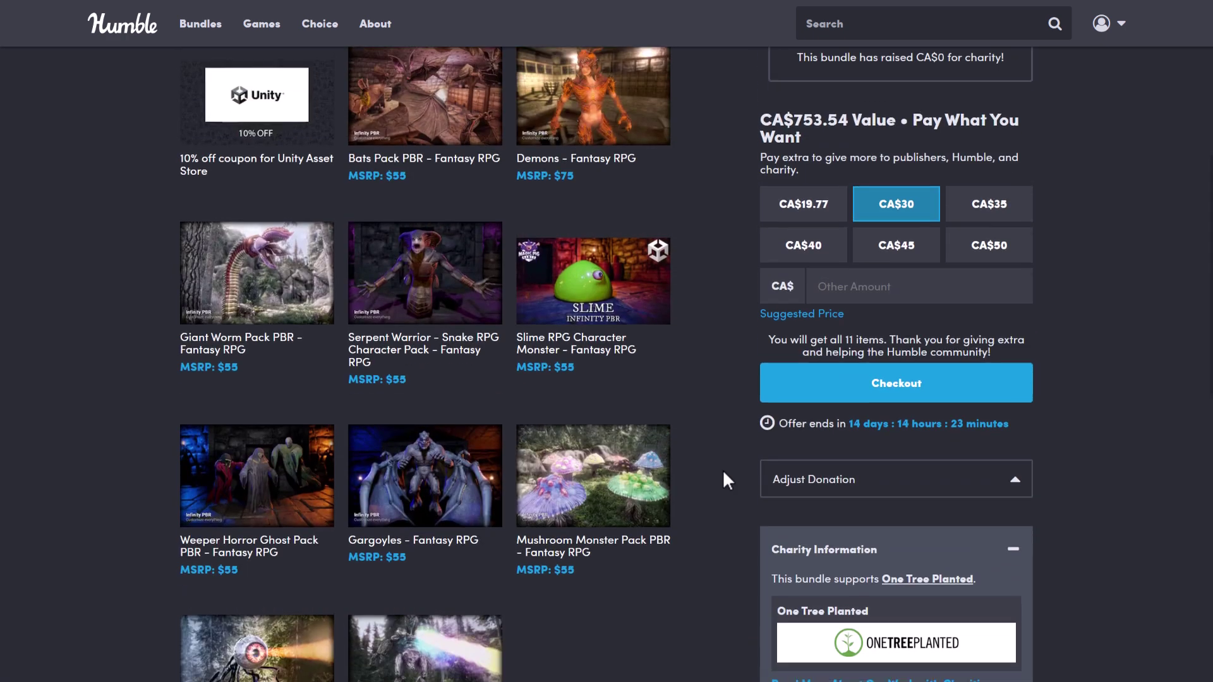
pyautogui.scroll(-2, 722, 469)
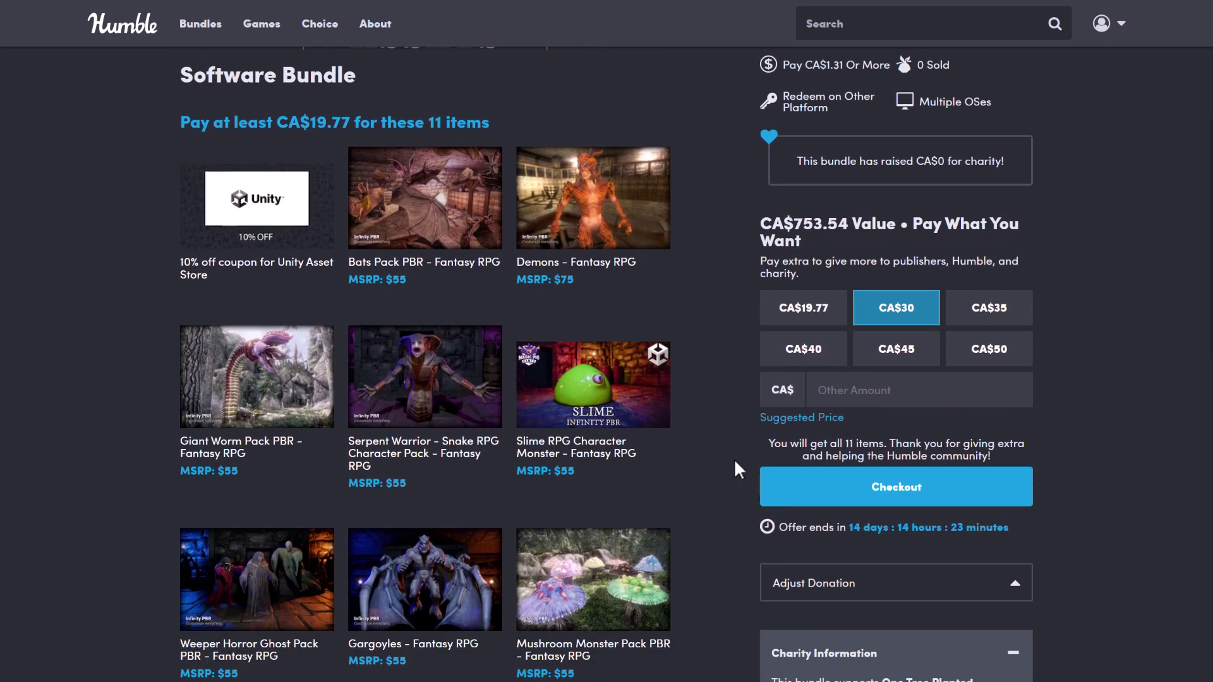
pyautogui.scroll(2, 735, 461)
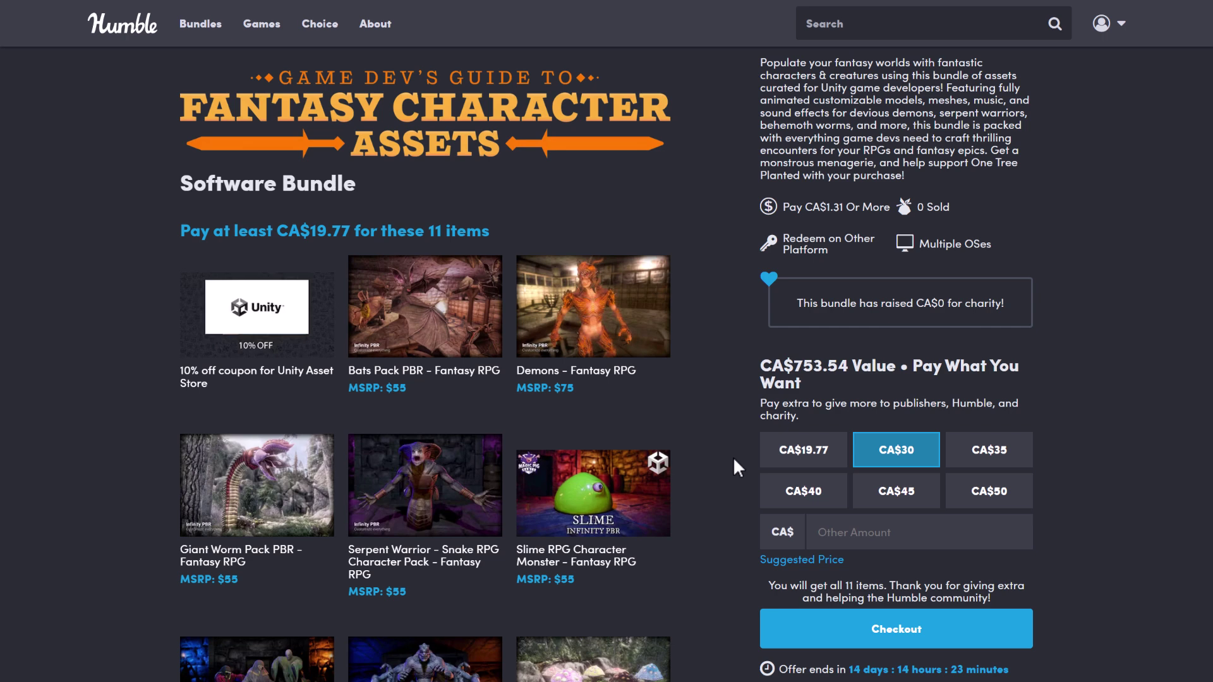
pyautogui.scroll(-3, 741, 466)
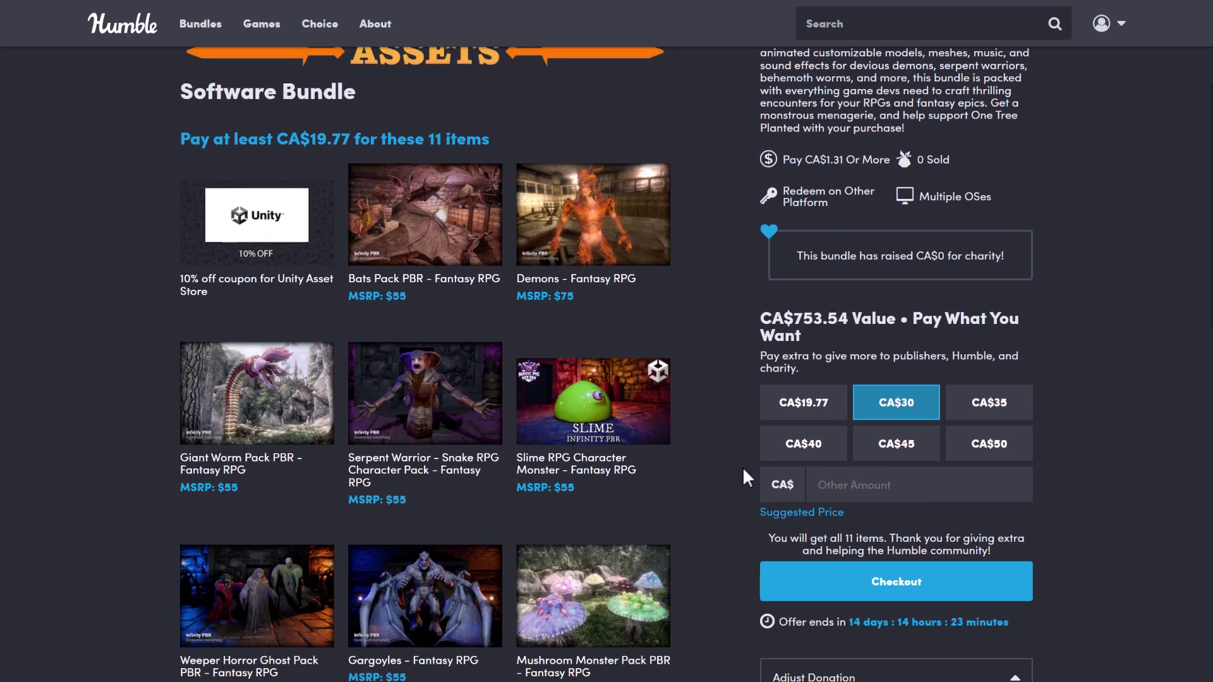
pyautogui.scroll(-2, 742, 468)
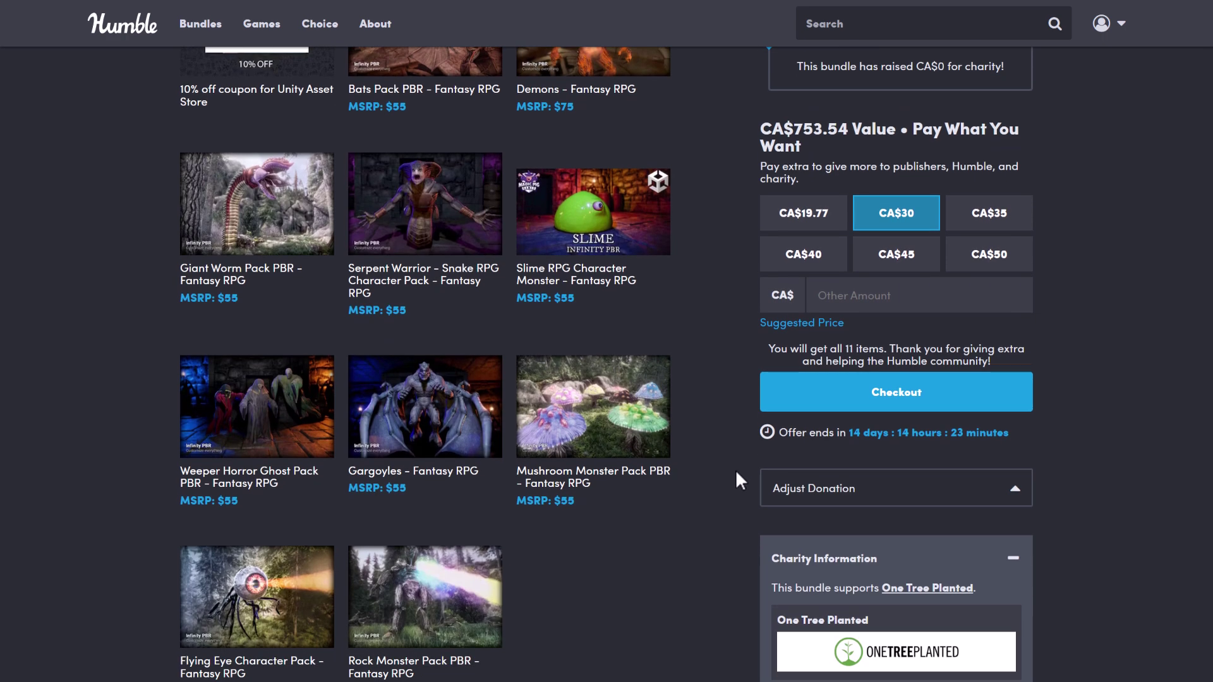
pyautogui.scroll(2, 735, 469)
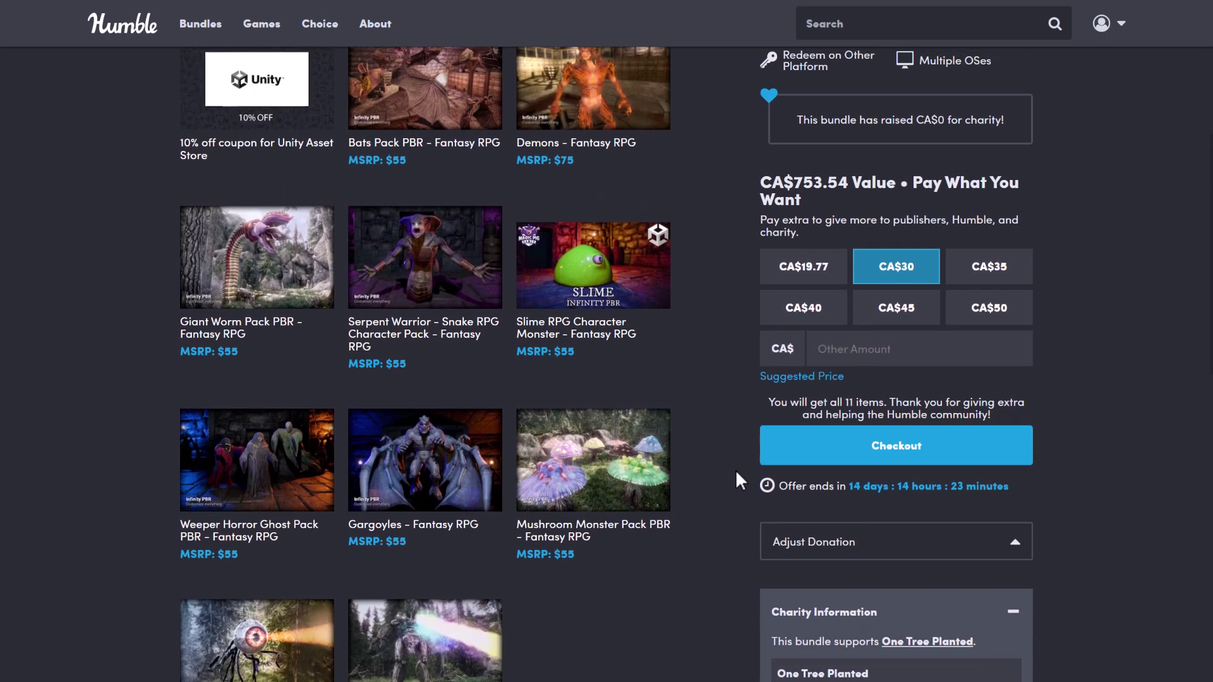
pyautogui.scroll(1, 736, 480)
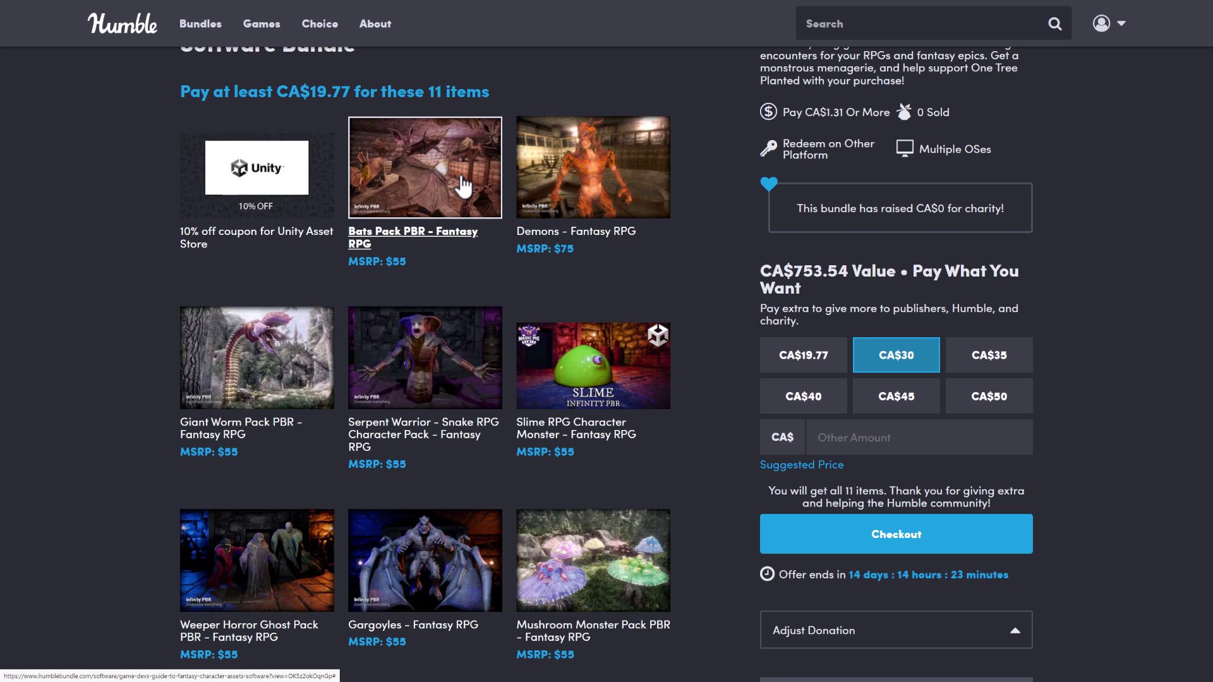
pyautogui.scroll(-1, 525, 164)
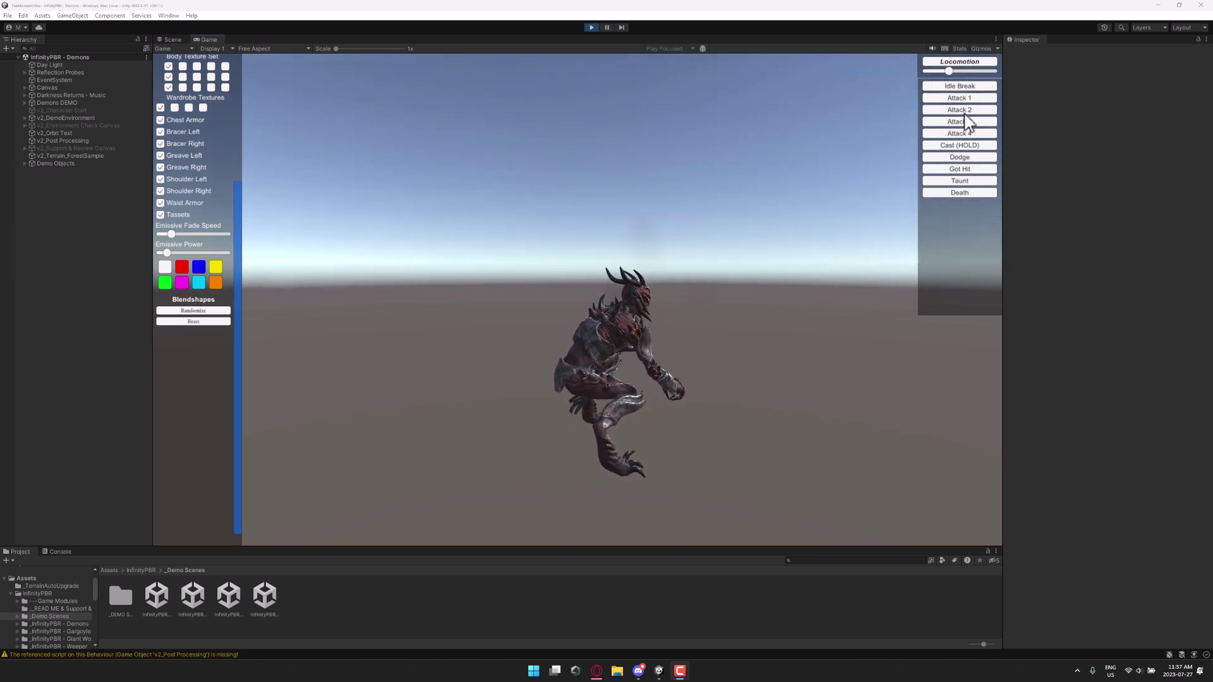
pyautogui.click(964, 194)
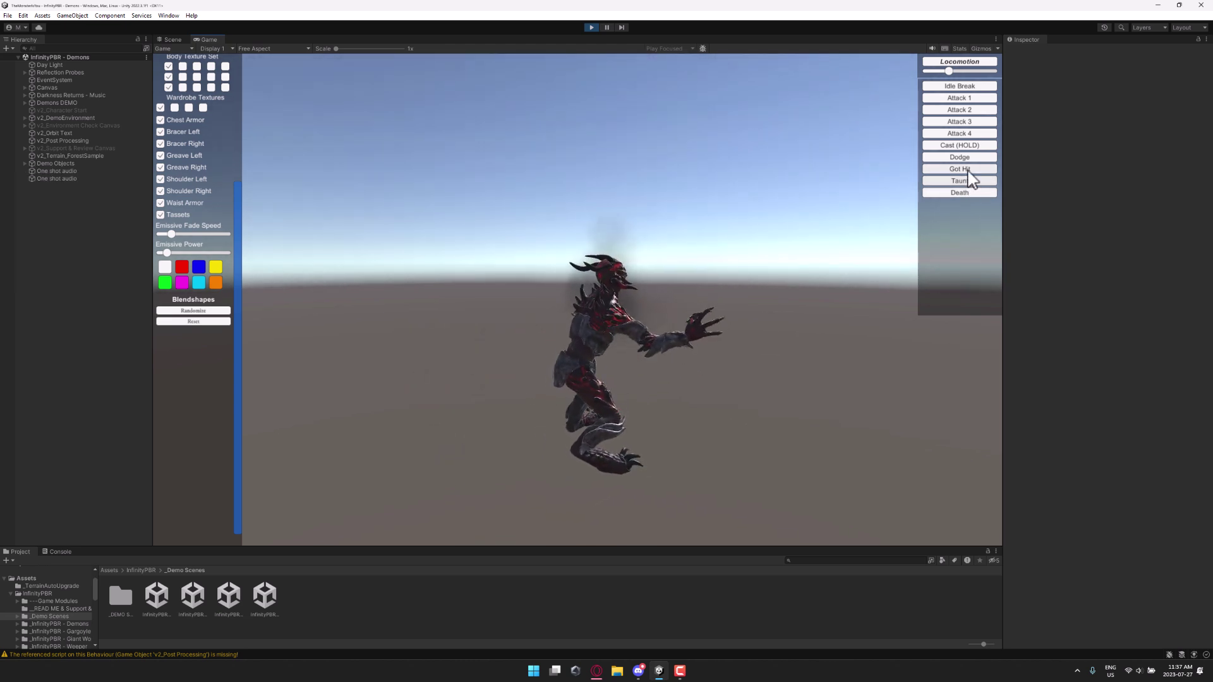
pyautogui.click(966, 169)
pyautogui.click(967, 157)
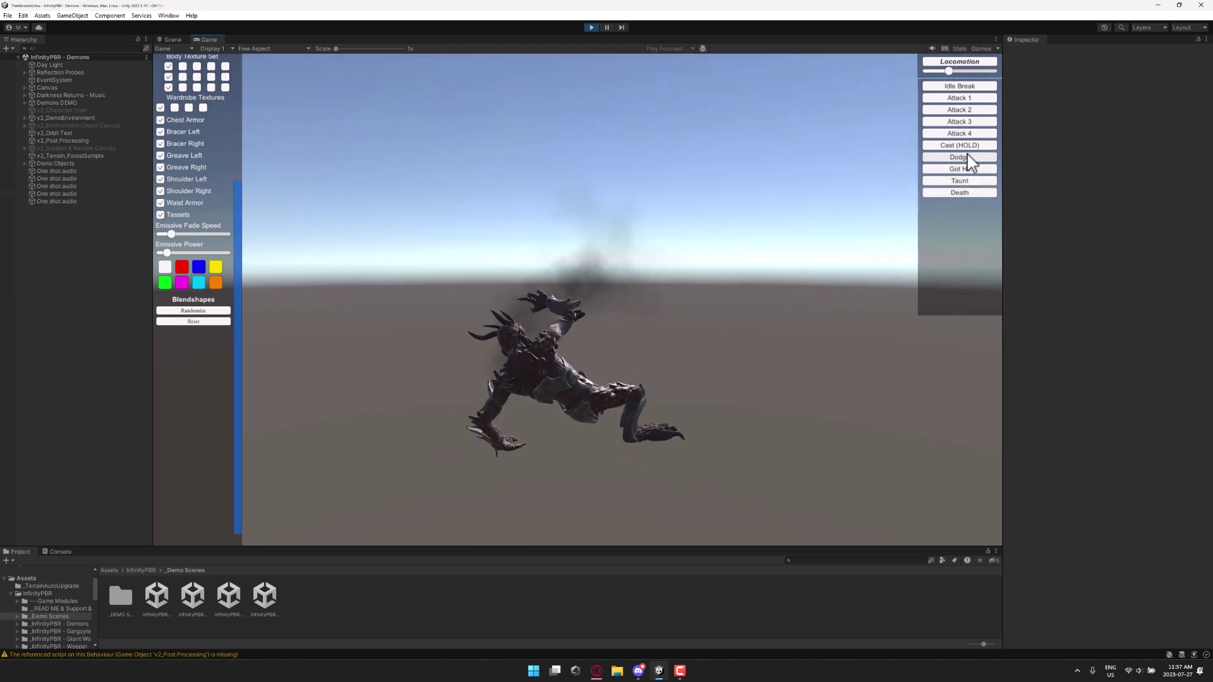
pyautogui.click(964, 146)
pyautogui.click(964, 147)
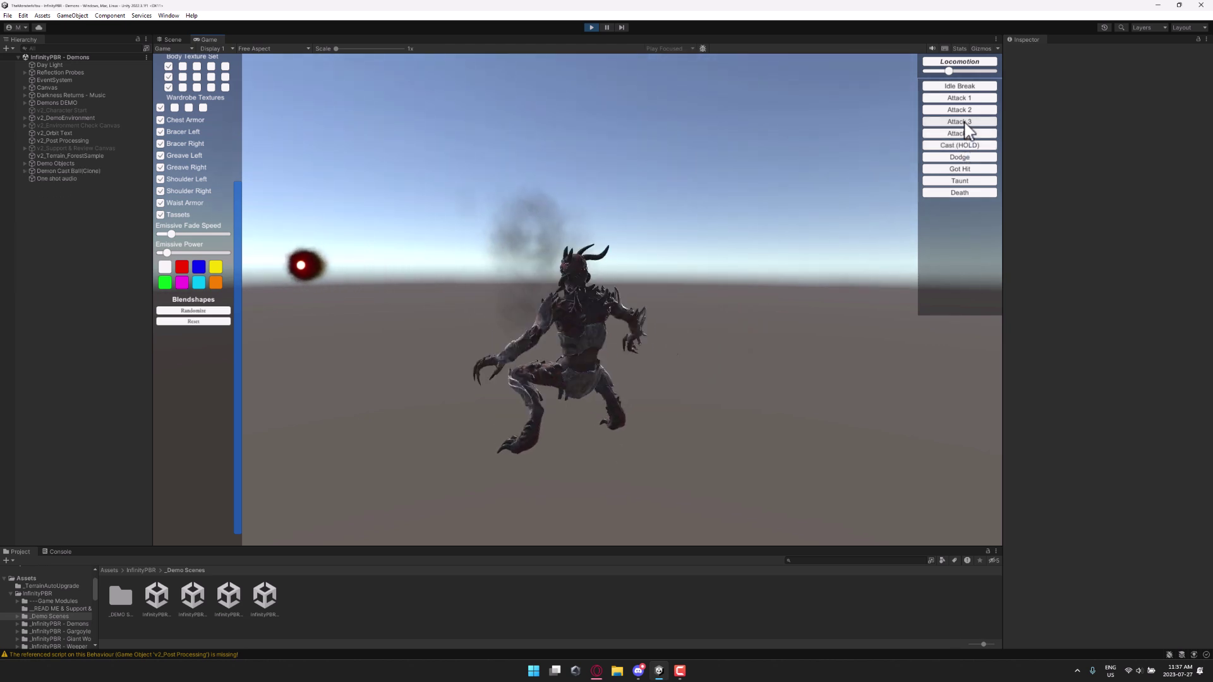
pyautogui.click(965, 121)
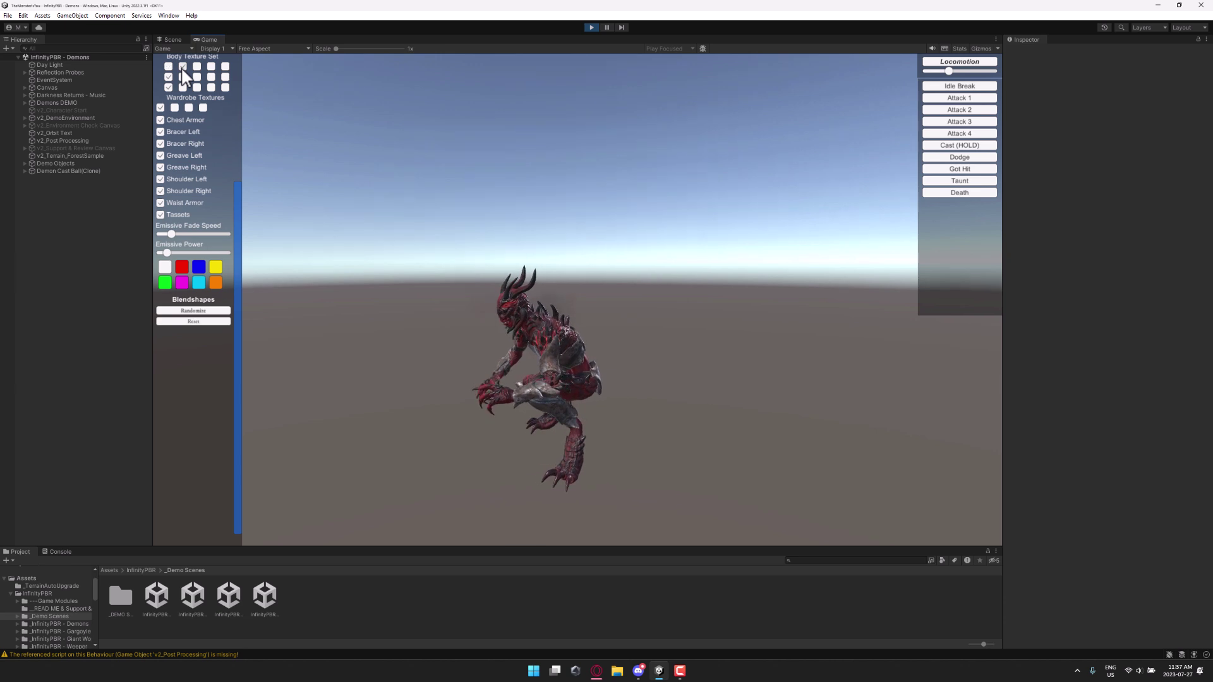
# Switch the demon's body texture to grey, purple, then another set, and apply the third wardrobe texture
pyautogui.click(197, 66)
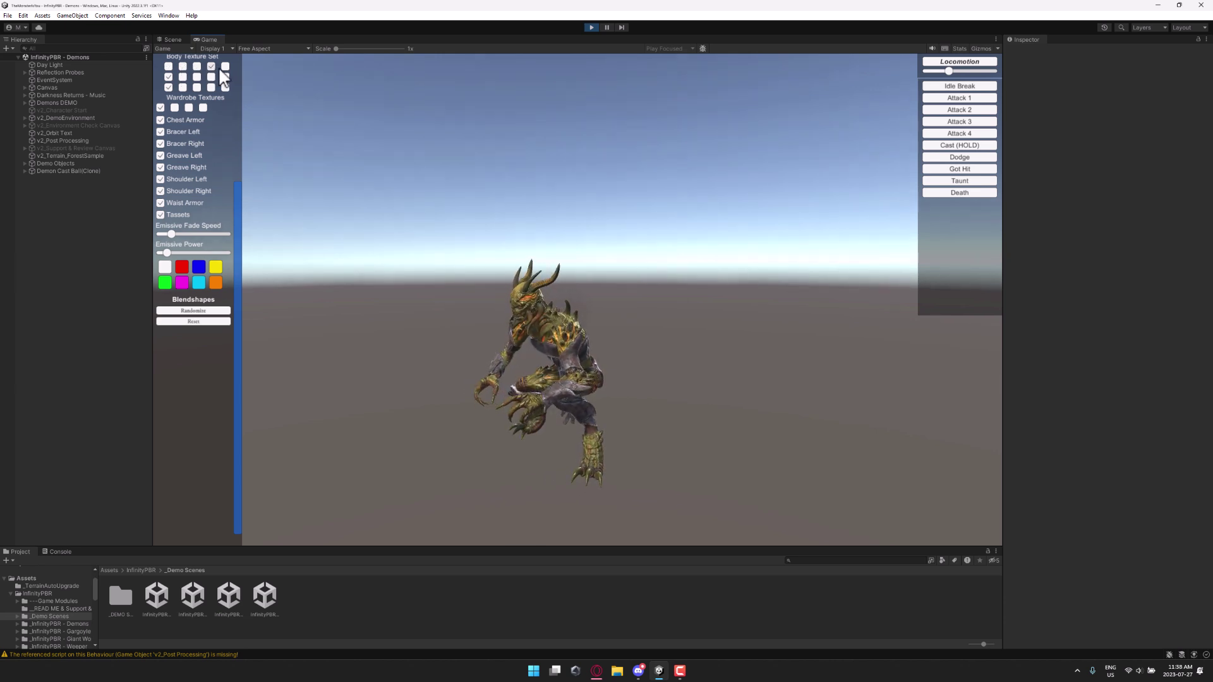
pyautogui.click(225, 67)
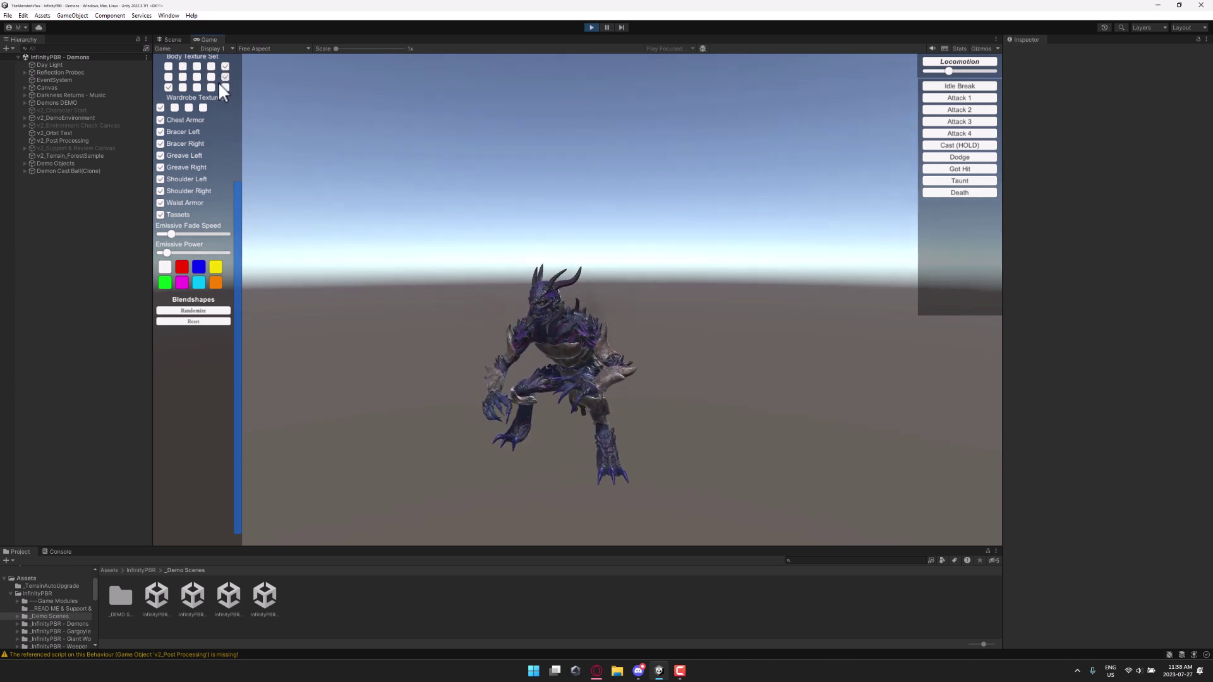
pyautogui.click(212, 78)
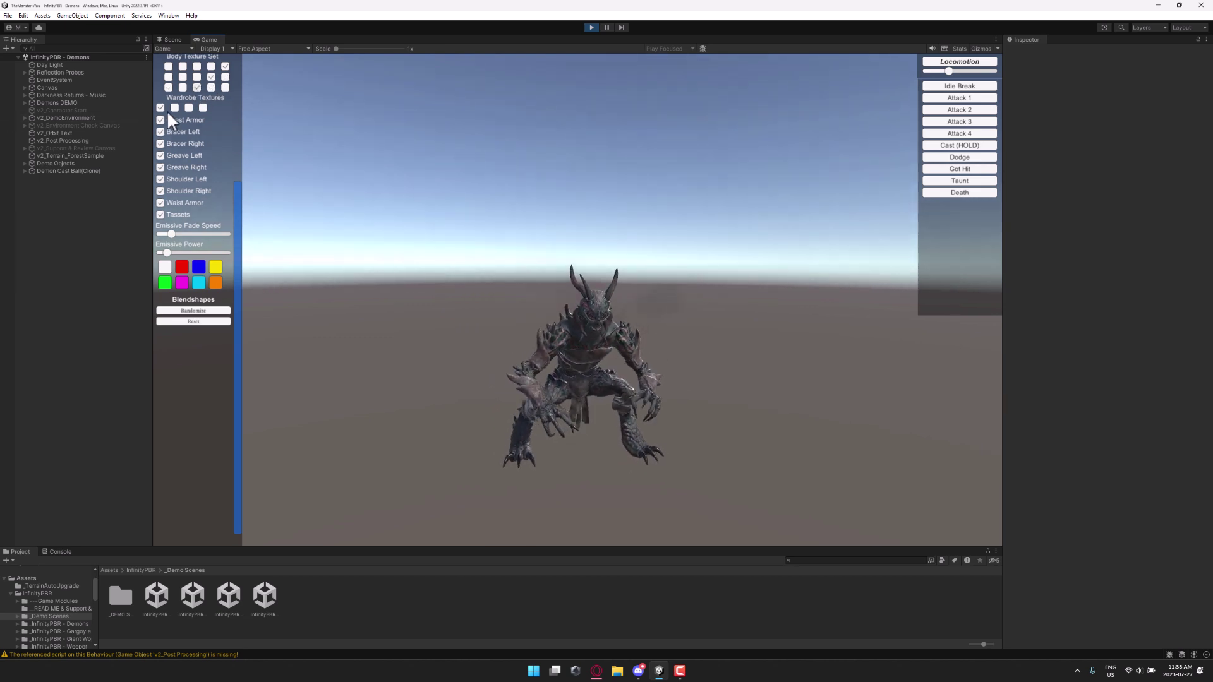
pyautogui.click(189, 108)
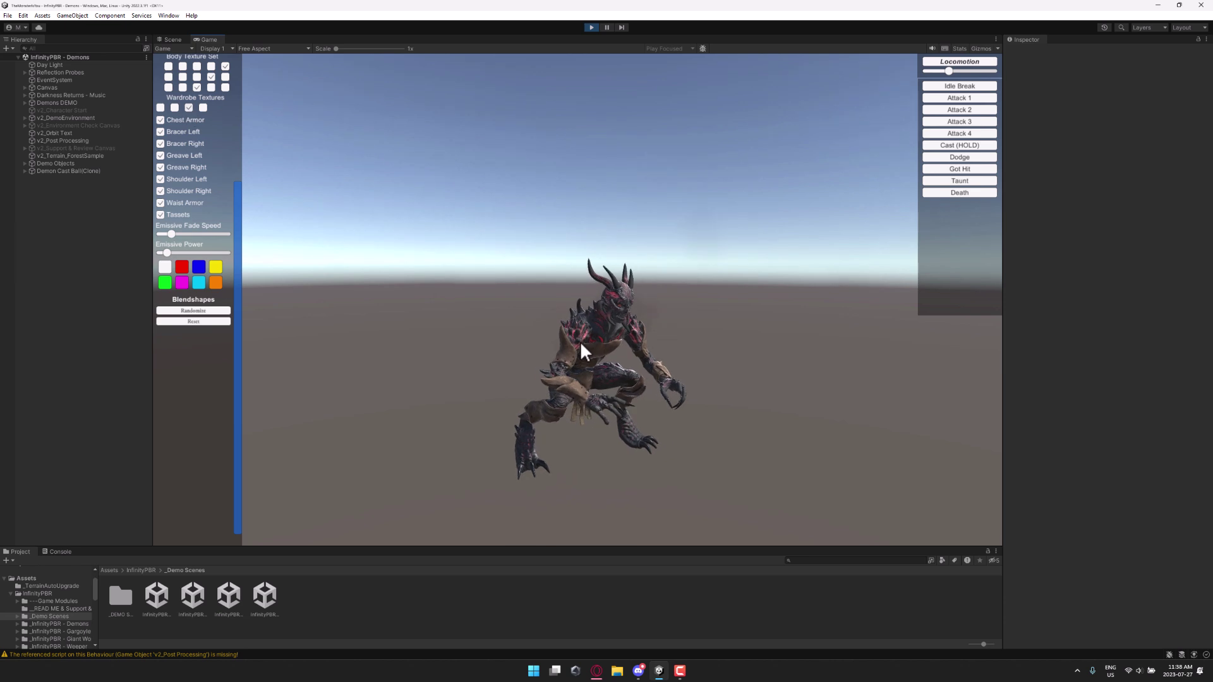
# Remove the demon's chest armour, right bracer and right shoulder armour
pyautogui.click(160, 120)
pyautogui.click(161, 144)
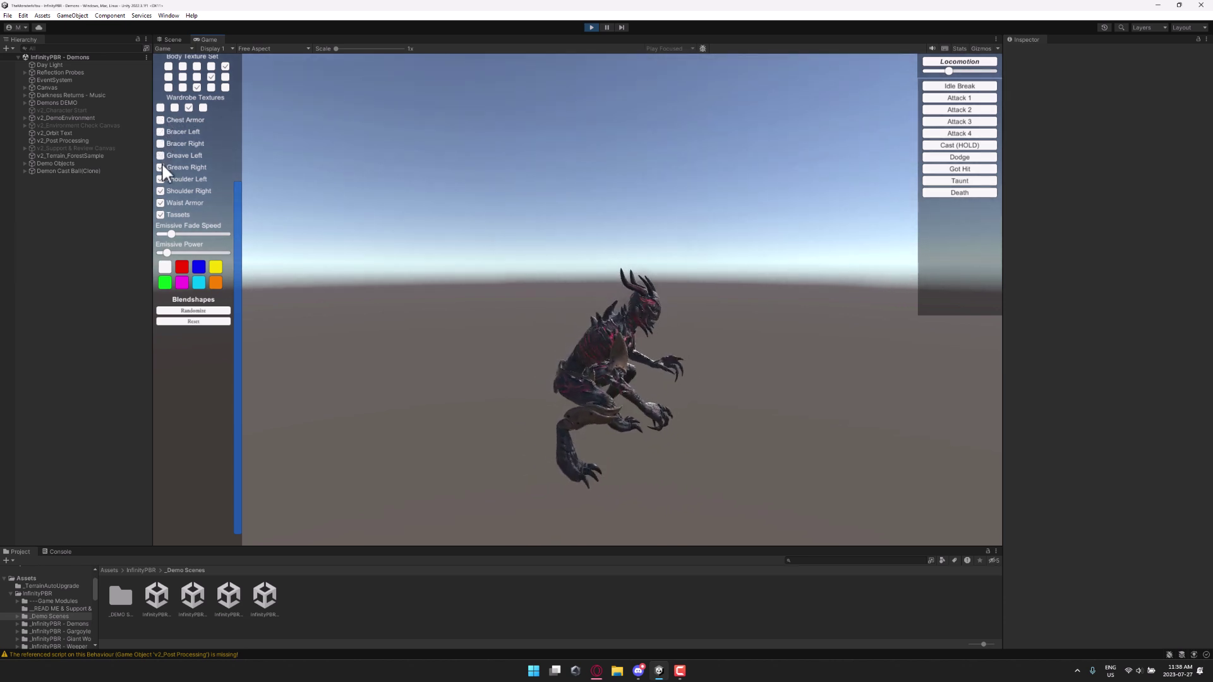
pyautogui.click(162, 191)
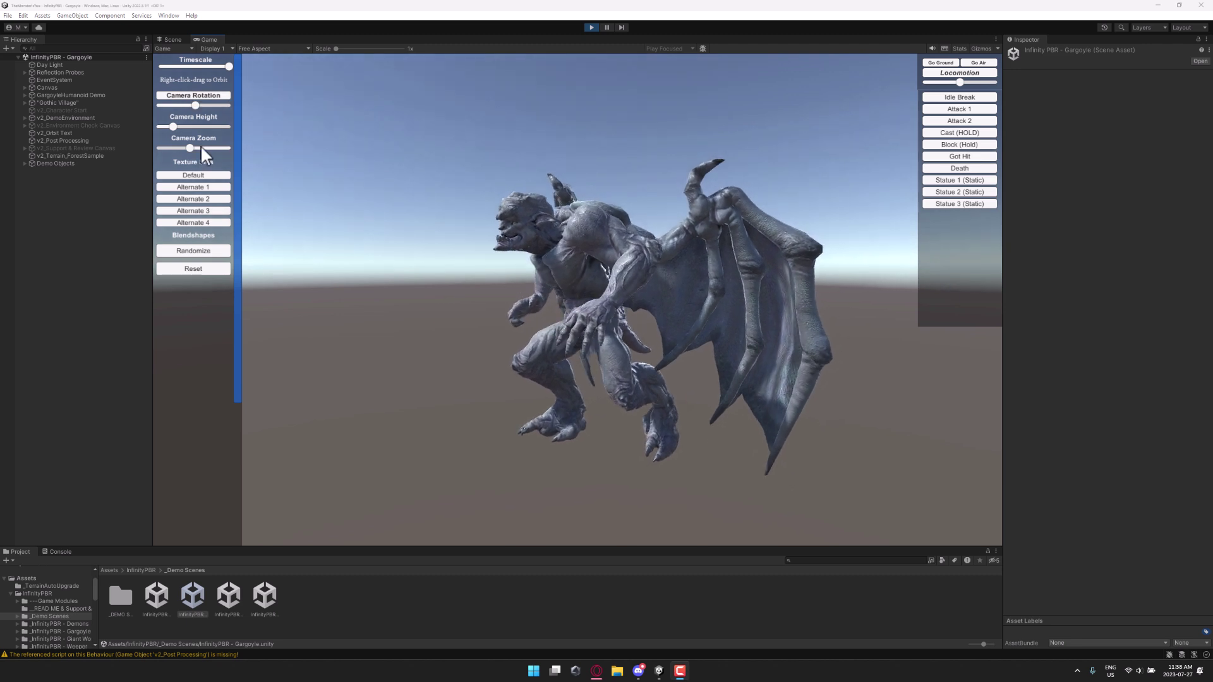
# Cycle the gargoyle's texture sets, ending on the dark veined stone texture
pyautogui.click(205, 199)
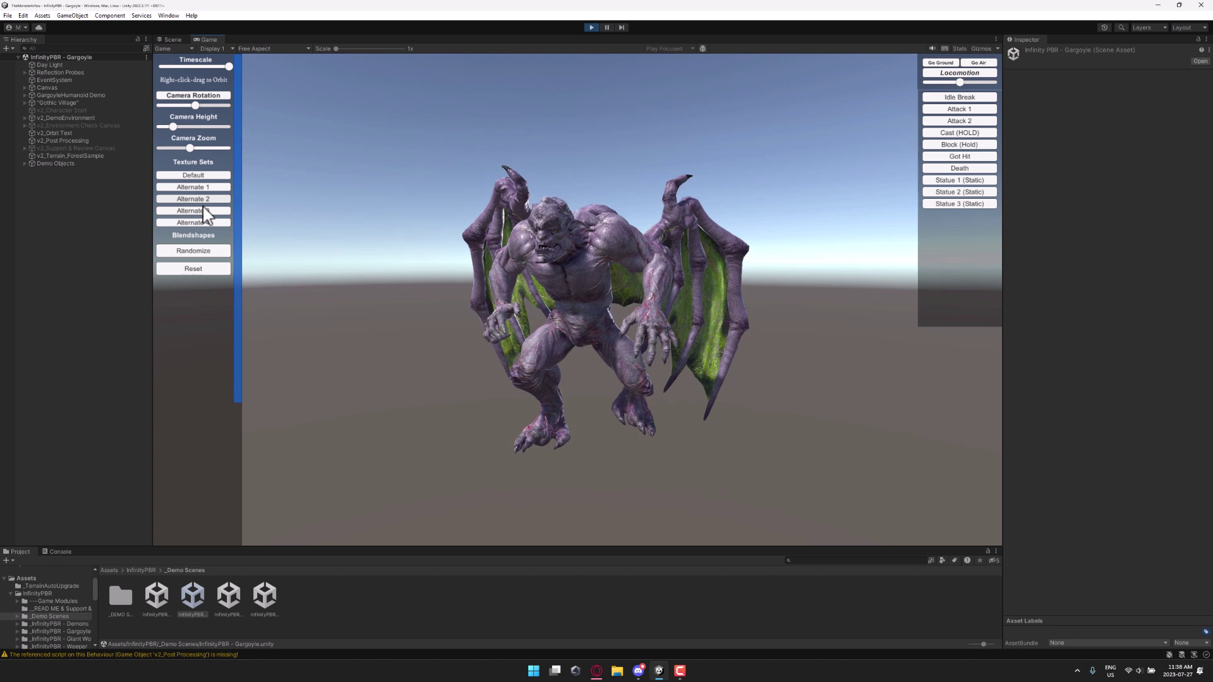
pyautogui.click(206, 212)
pyautogui.click(210, 222)
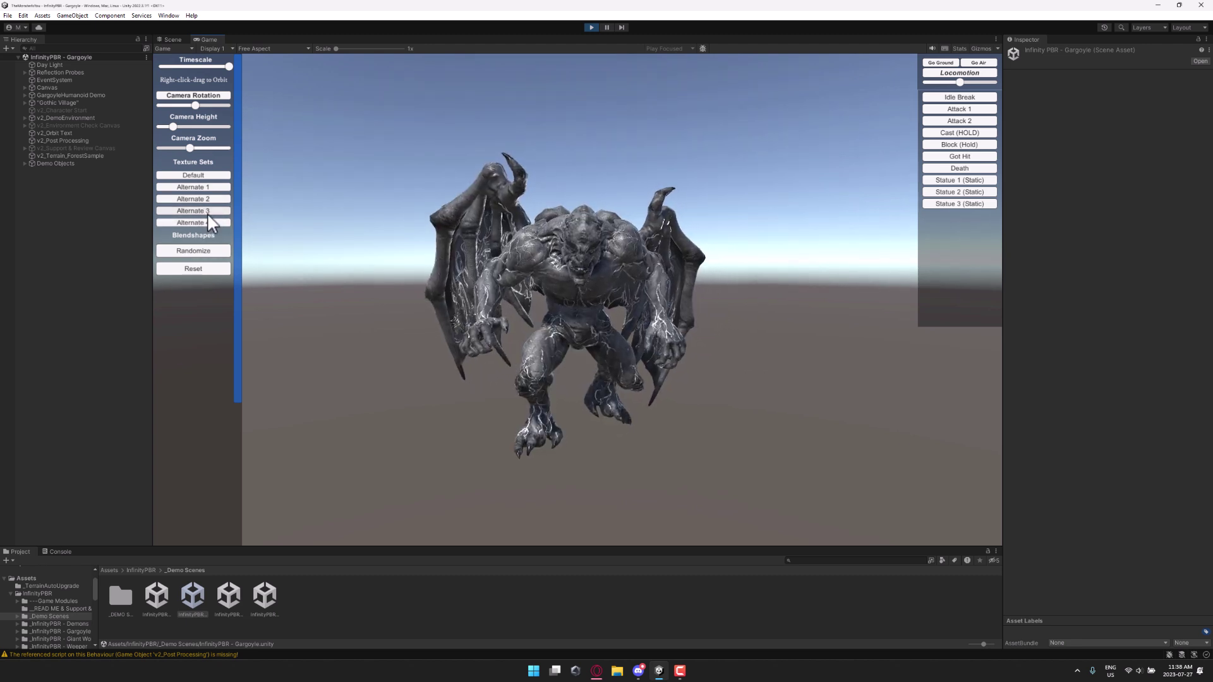
# Play the gargoyle's attack, wing block, fireball cast, hit reaction and death animations
pyautogui.click(968, 109)
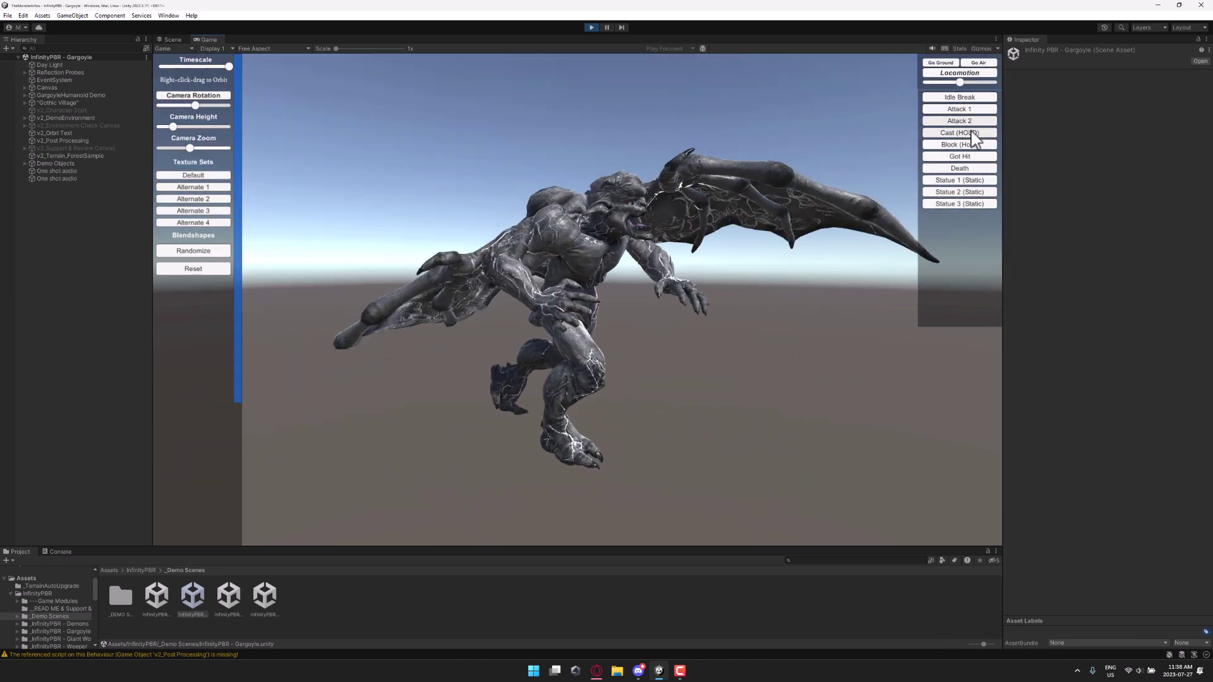
pyautogui.click(971, 145)
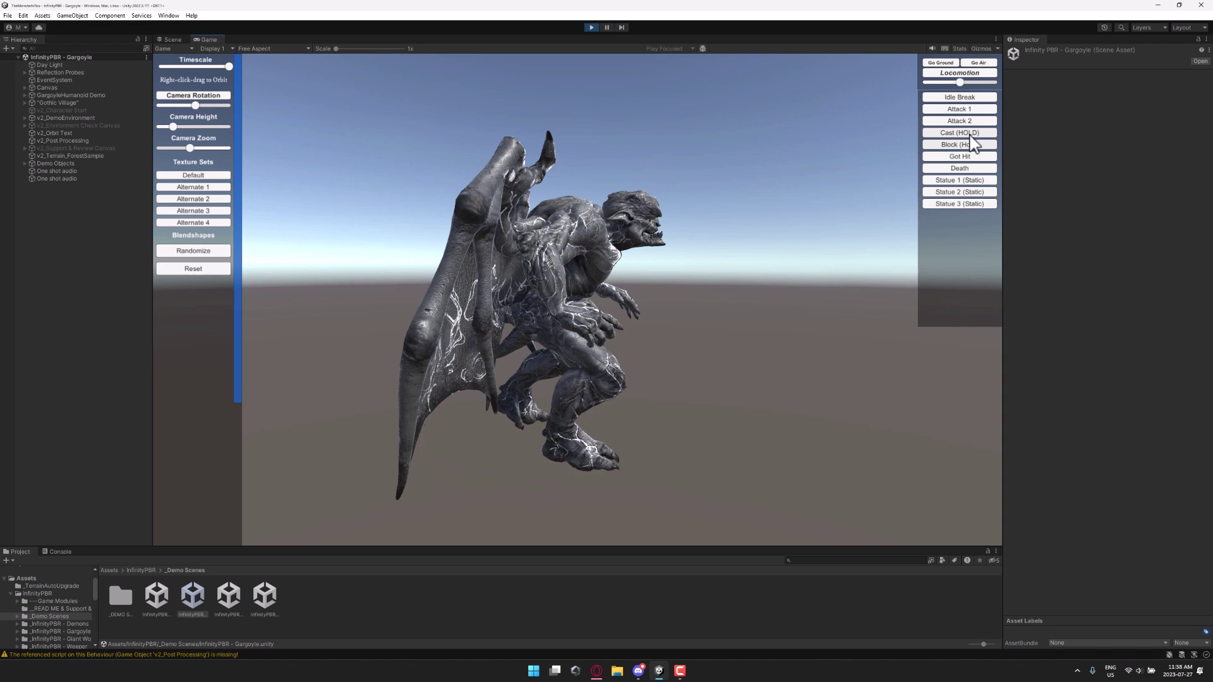
pyautogui.click(971, 134)
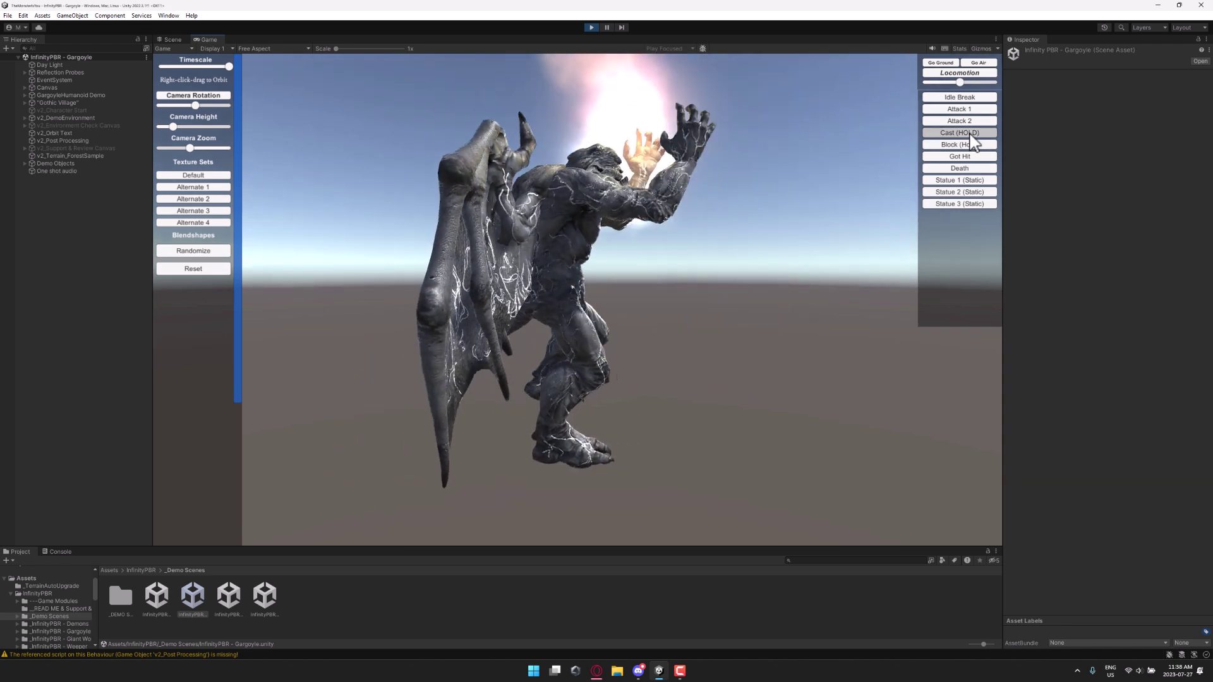
pyautogui.click(967, 145)
pyautogui.click(967, 146)
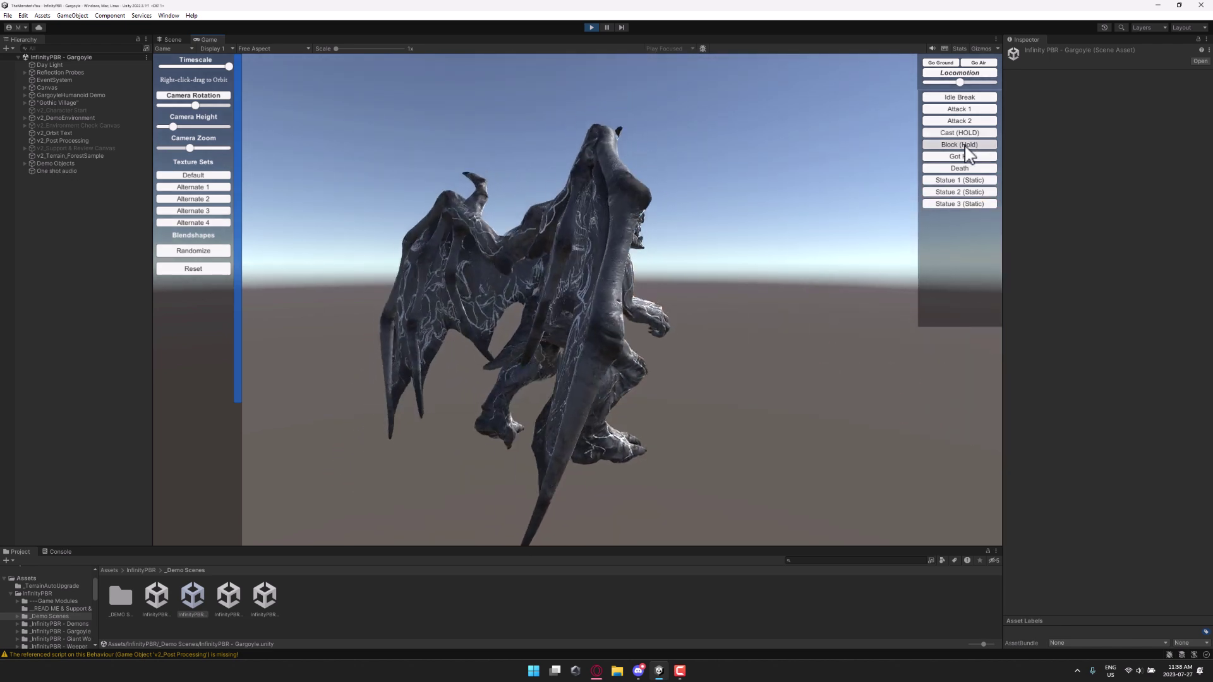
pyautogui.click(967, 146)
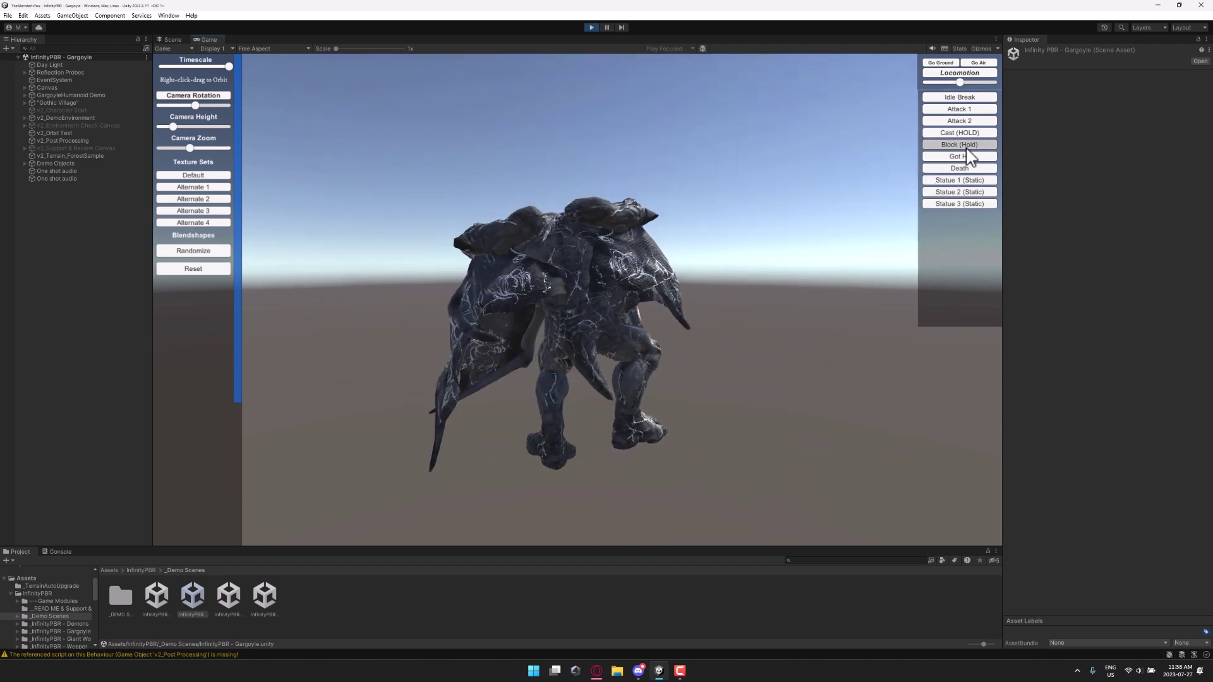
pyautogui.click(968, 158)
pyautogui.click(970, 169)
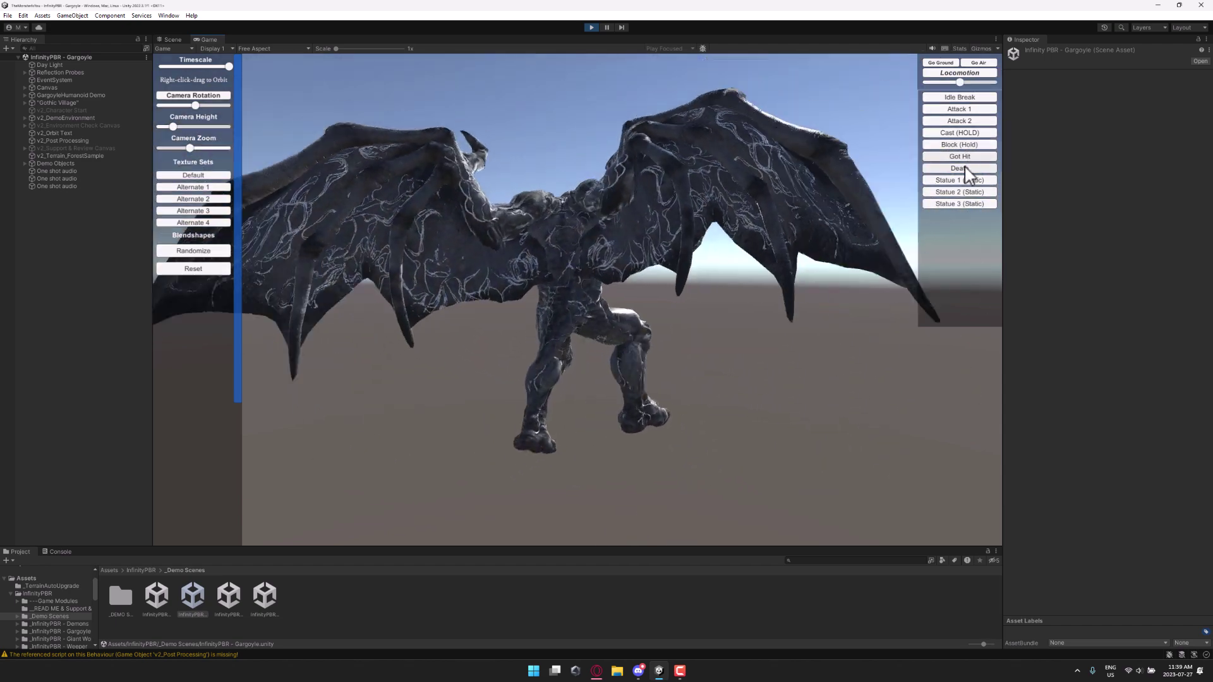
# Pose the gargoyle in Statue 1, Statue 2 and Statue 3 in turn
pyautogui.click(961, 180)
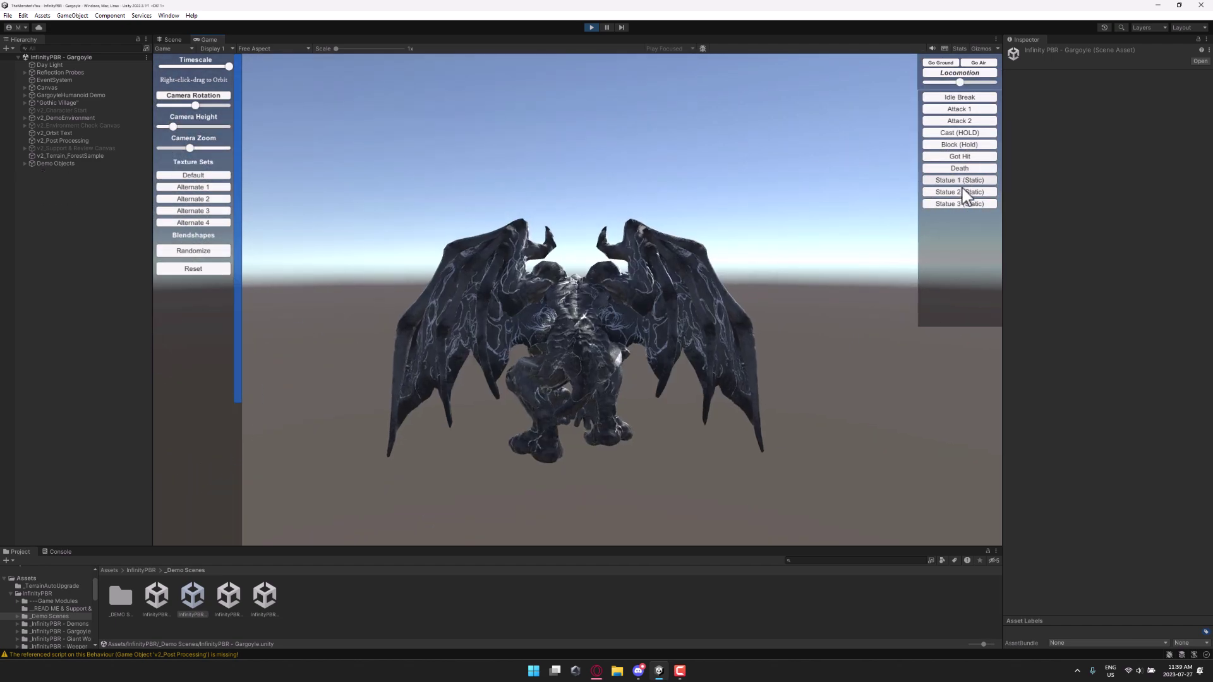
pyautogui.click(965, 192)
pyautogui.click(962, 205)
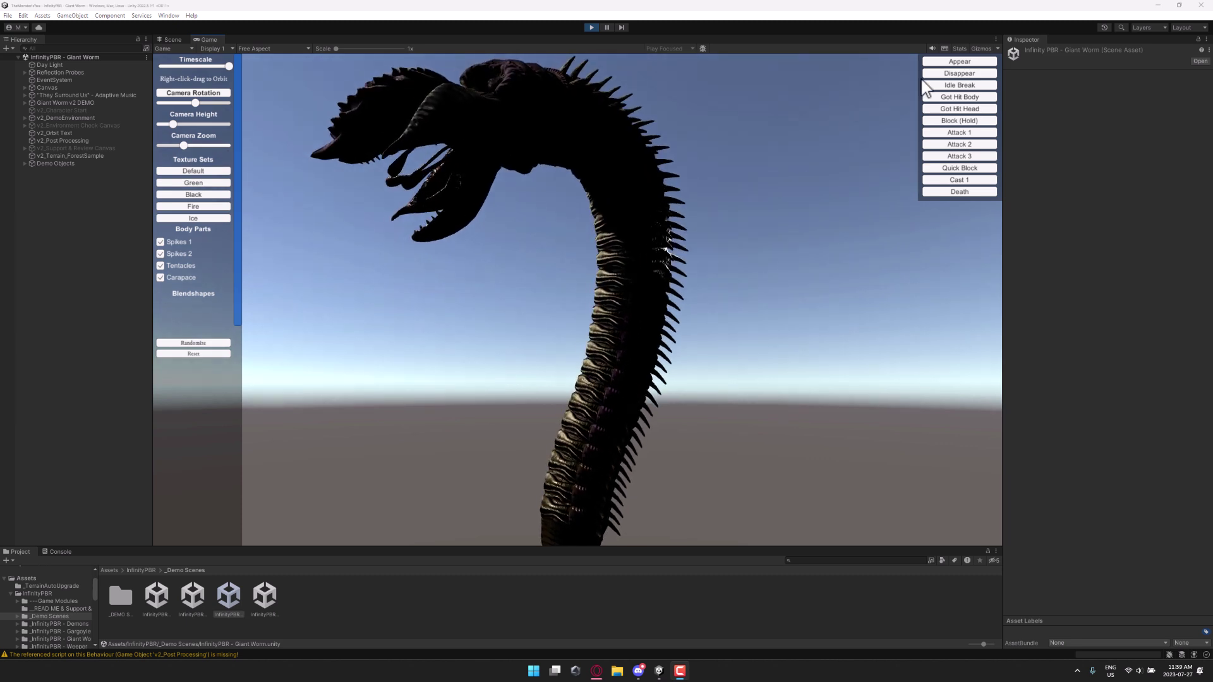
# Play the Giant Worm's appear, burrow, head-hit, block, attack and Cast 1 animations
pyautogui.click(972, 62)
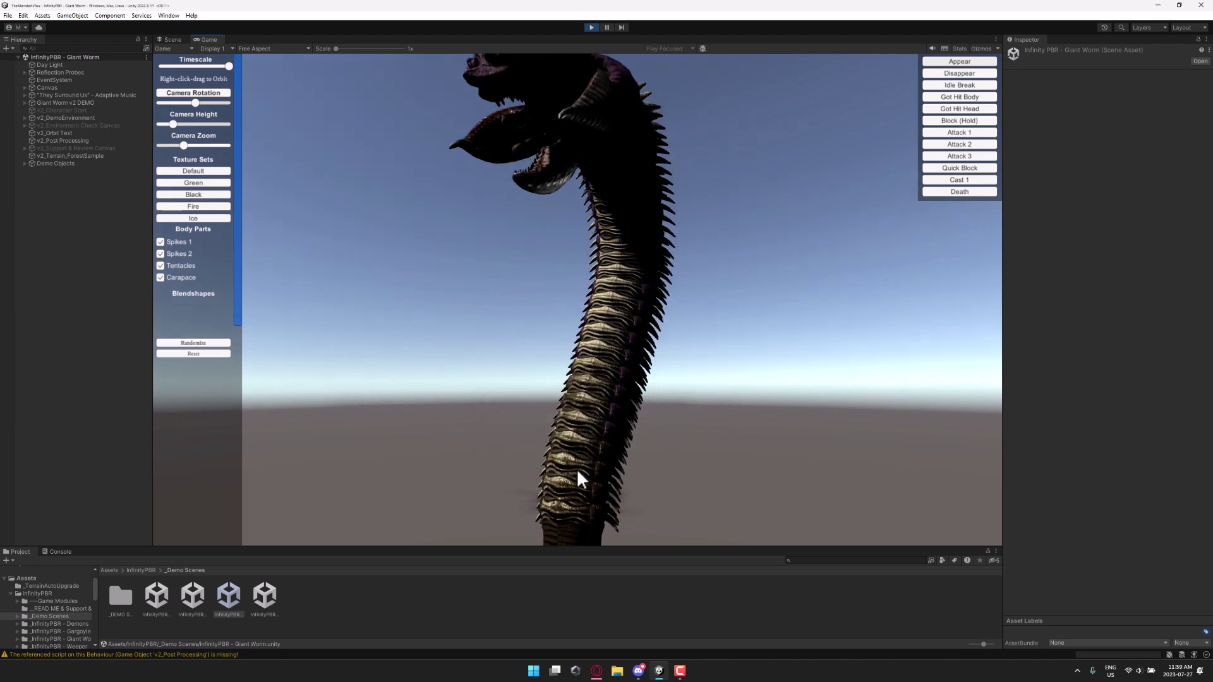
pyautogui.click(974, 75)
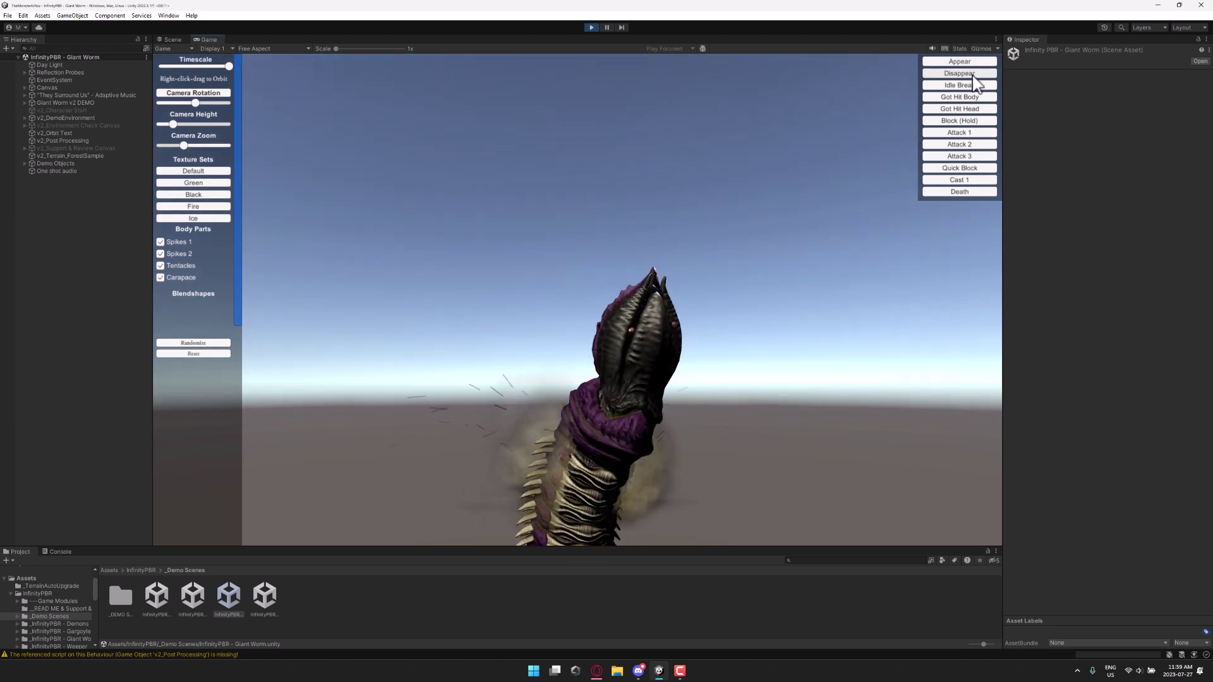
pyautogui.click(971, 62)
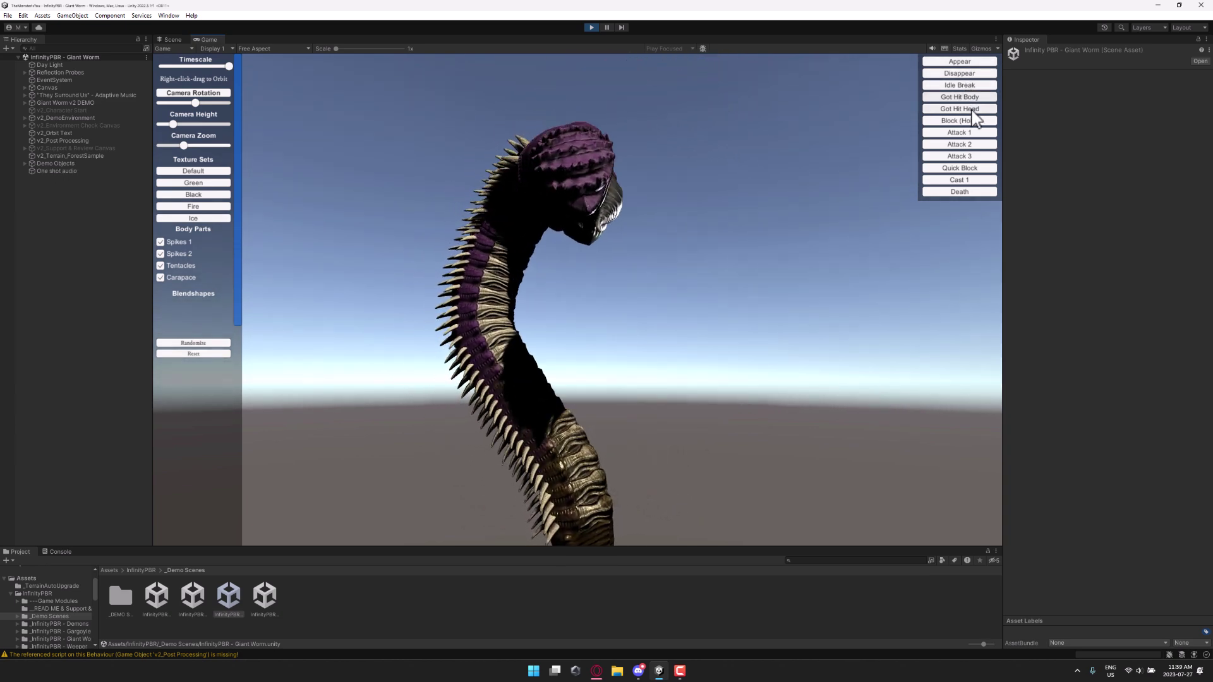
pyautogui.click(972, 110)
pyautogui.click(972, 121)
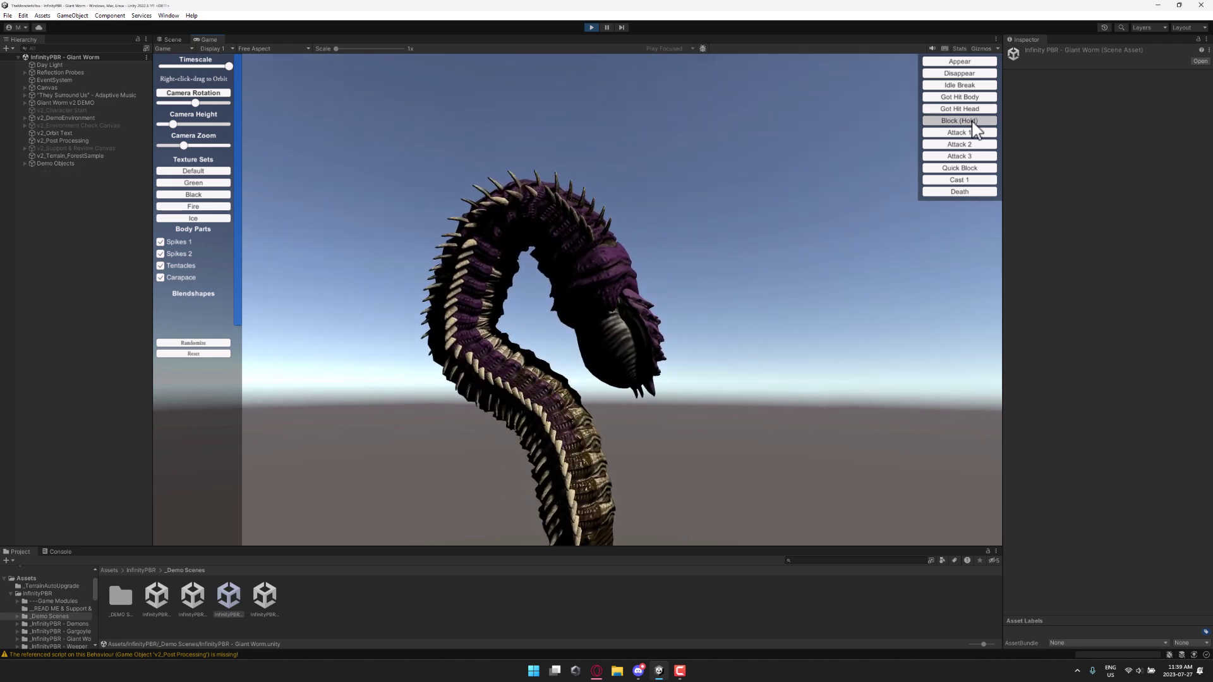
pyautogui.click(961, 156)
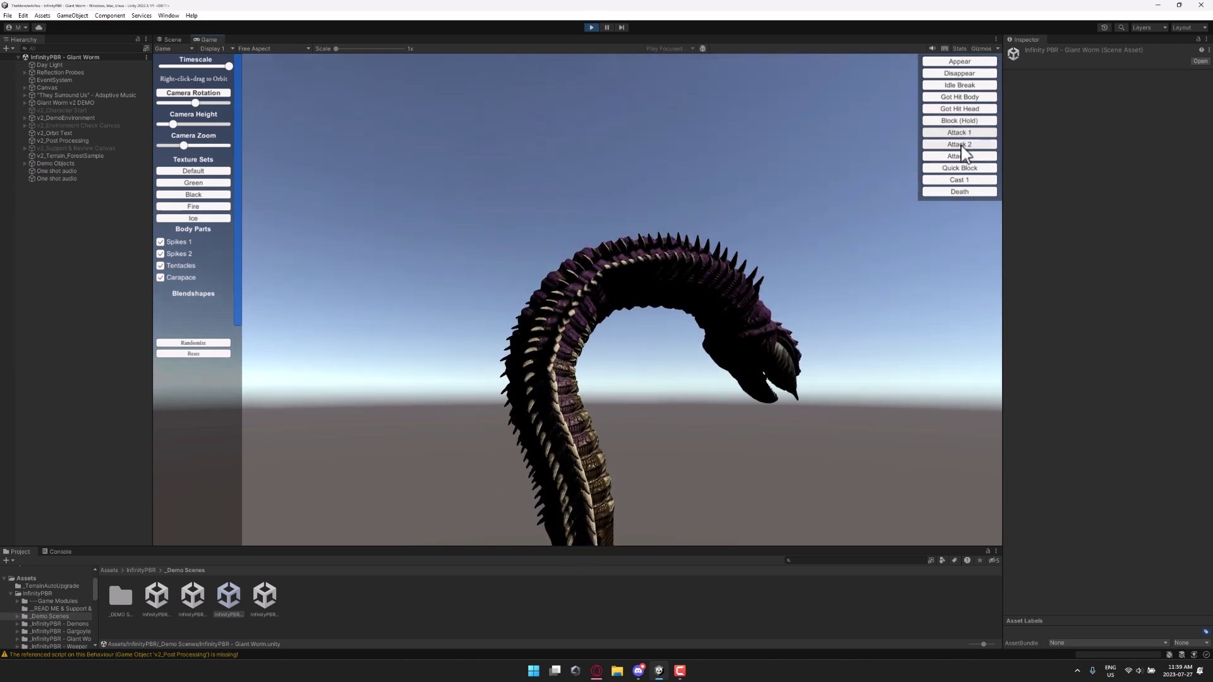
pyautogui.click(965, 181)
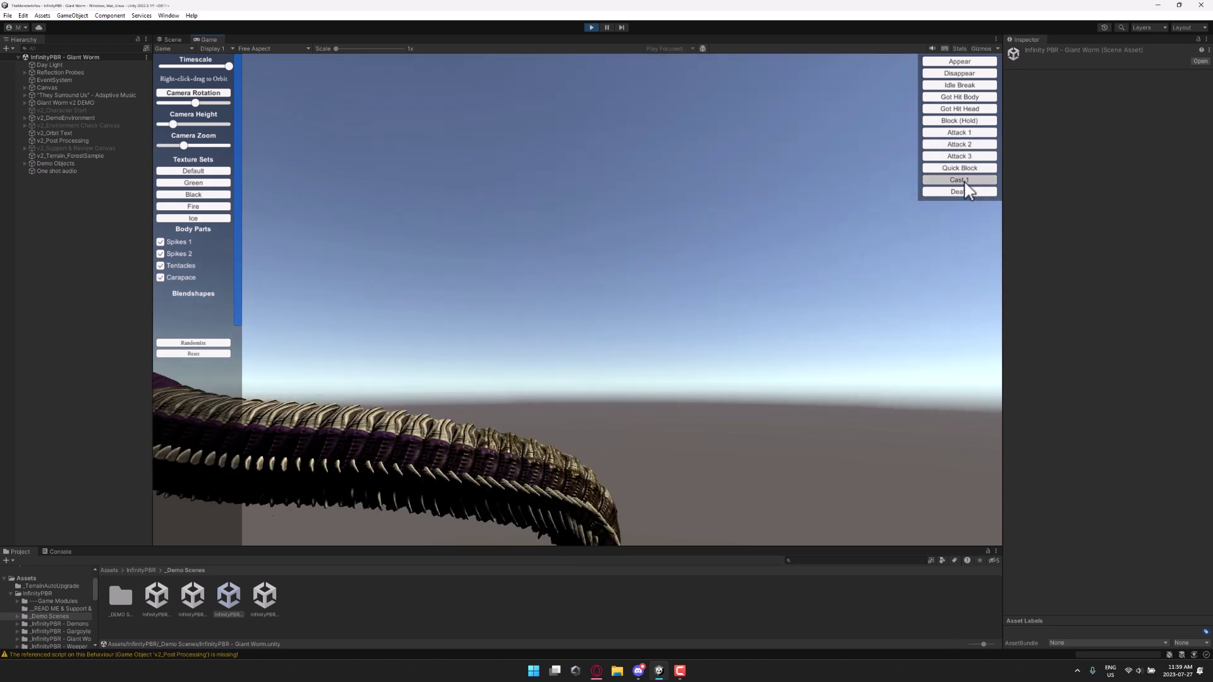
pyautogui.click(965, 180)
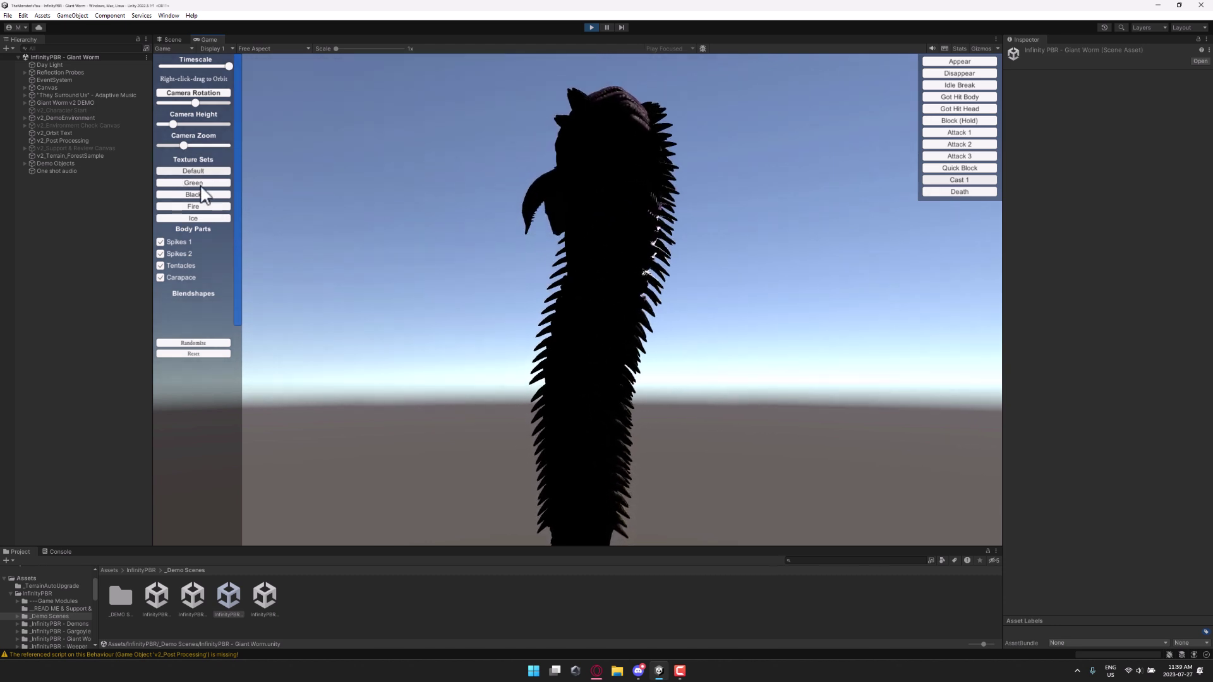
# Switch the worm's texture set to Fire, then to Green
pyautogui.click(200, 185)
pyautogui.click(201, 207)
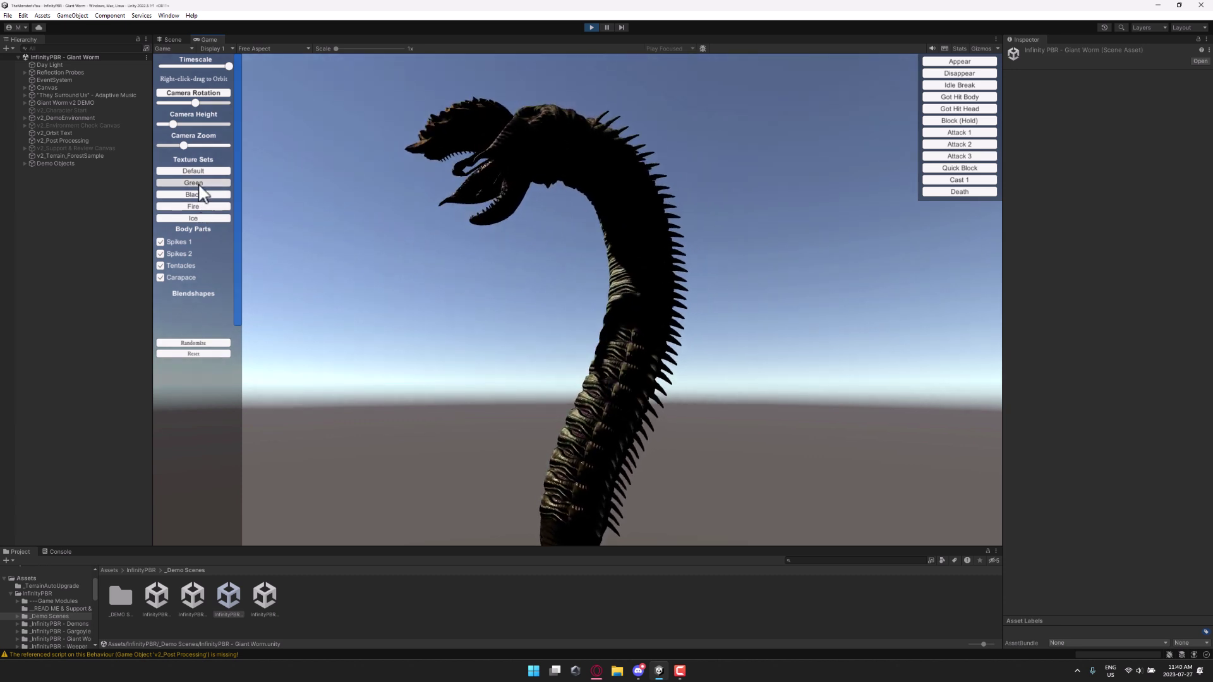
pyautogui.click(199, 185)
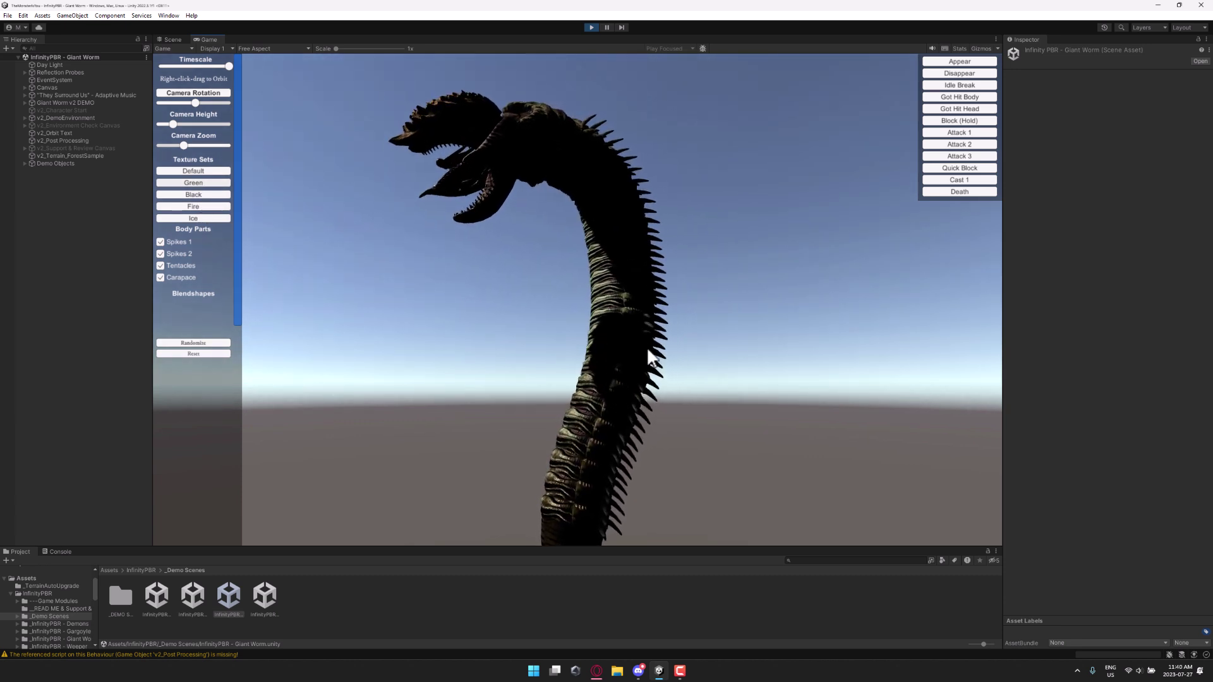
# Hide the worm's Spikes 1, Spikes 2, tentacles and carapace body parts
pyautogui.click(161, 241)
pyautogui.click(161, 253)
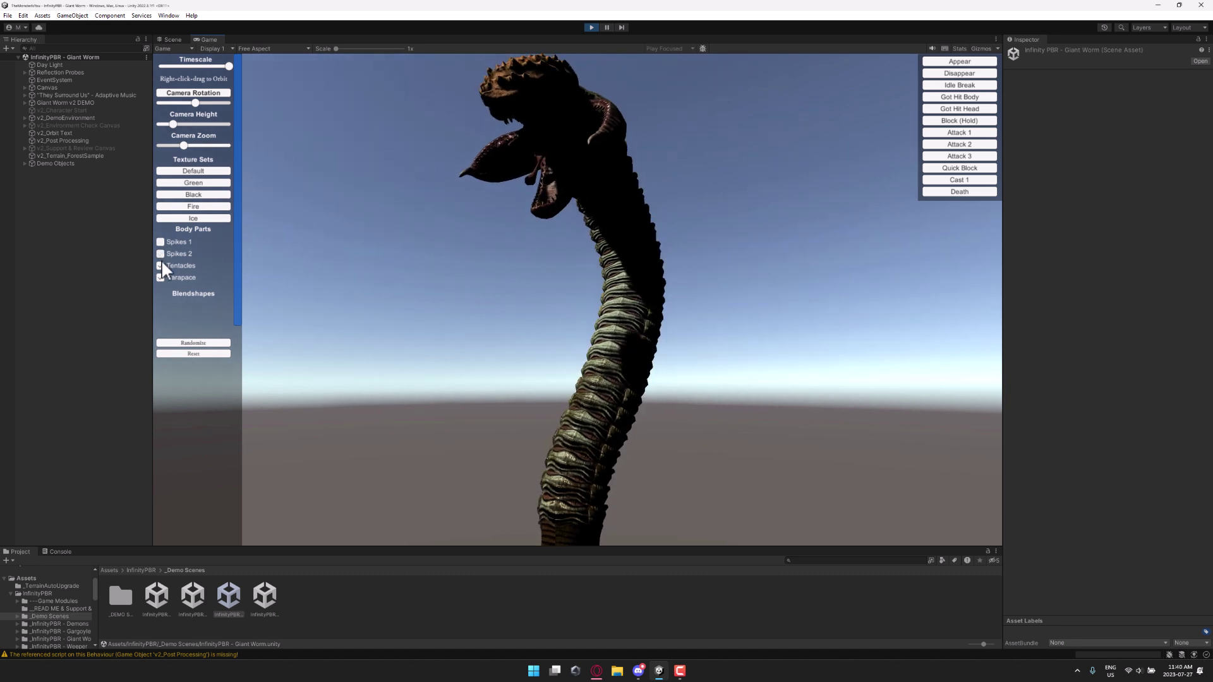
pyautogui.click(161, 265)
pyautogui.click(160, 278)
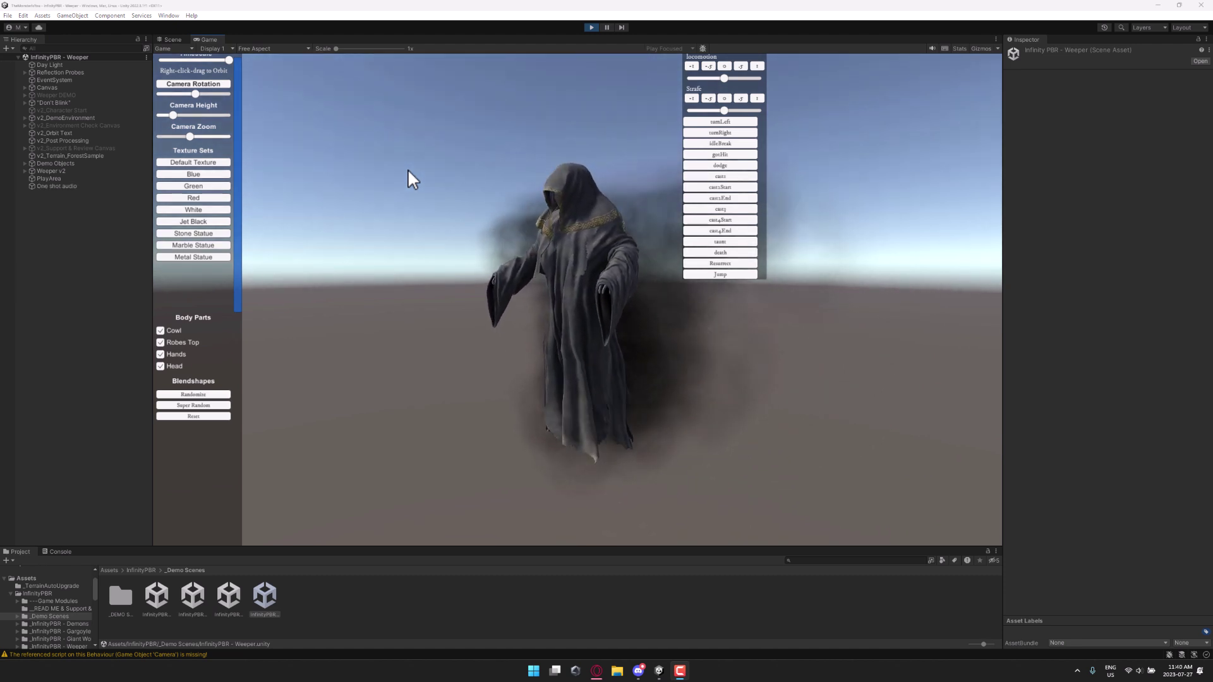
# Play the Weeper's turnRight, cast1, cast3, death and turnLeft animations
pyautogui.click(720, 133)
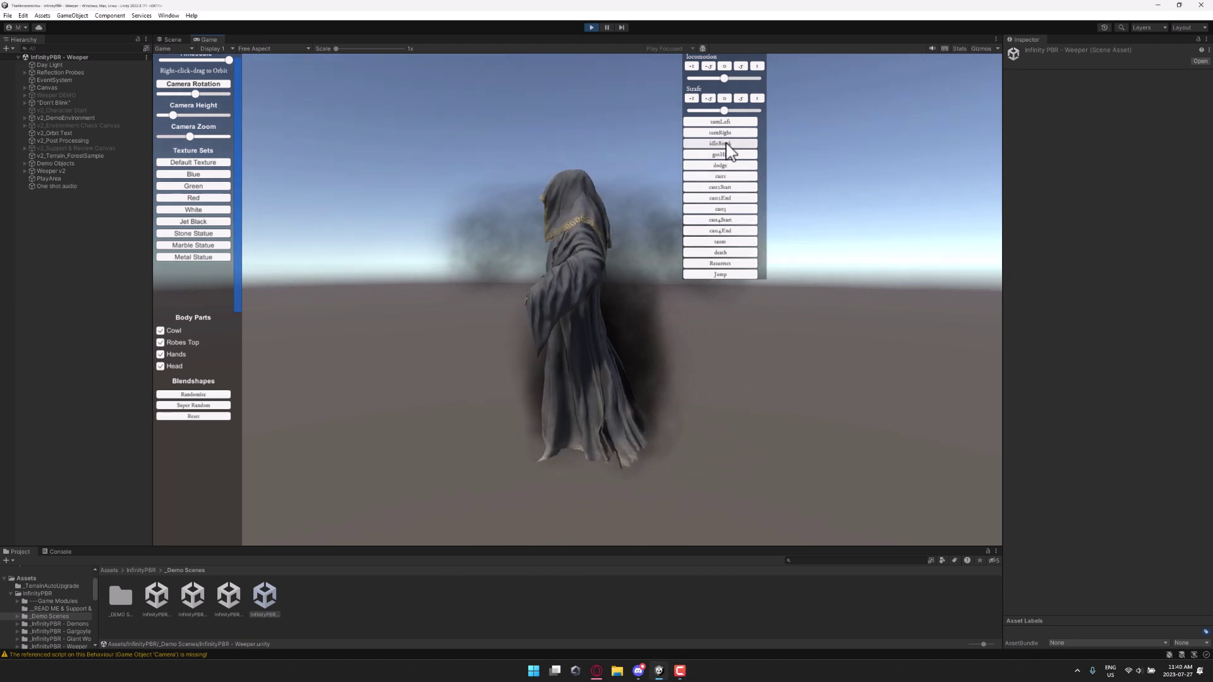
pyautogui.click(726, 176)
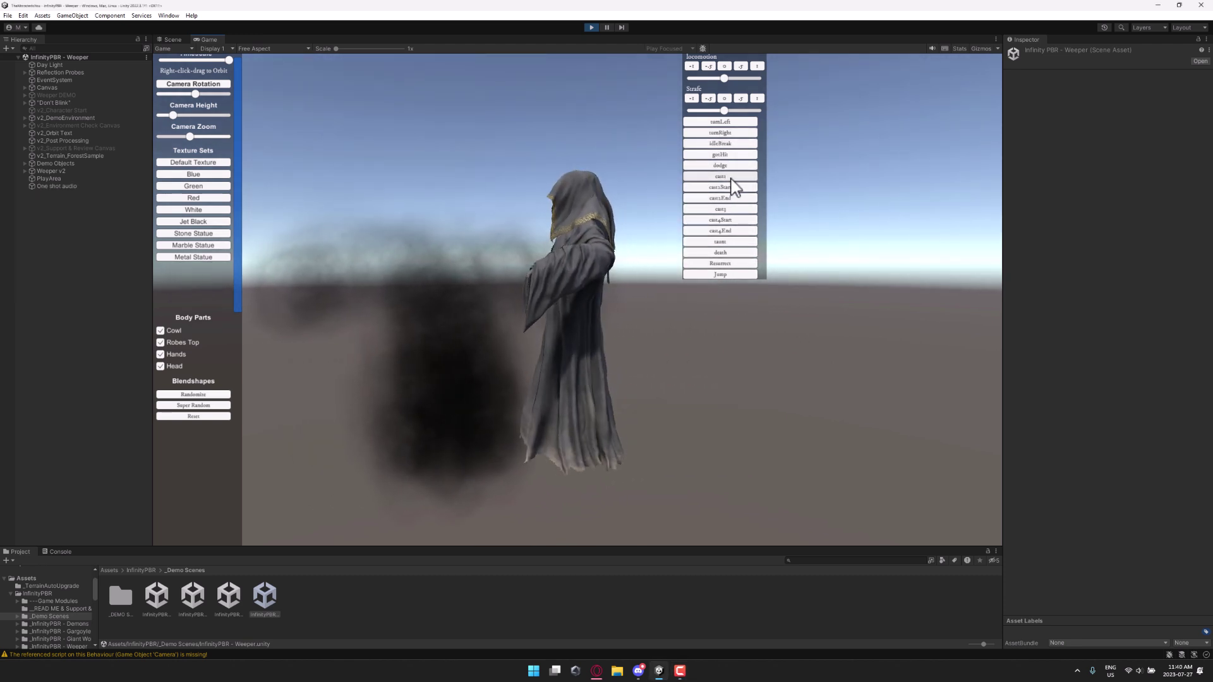
pyautogui.click(738, 209)
pyautogui.click(732, 252)
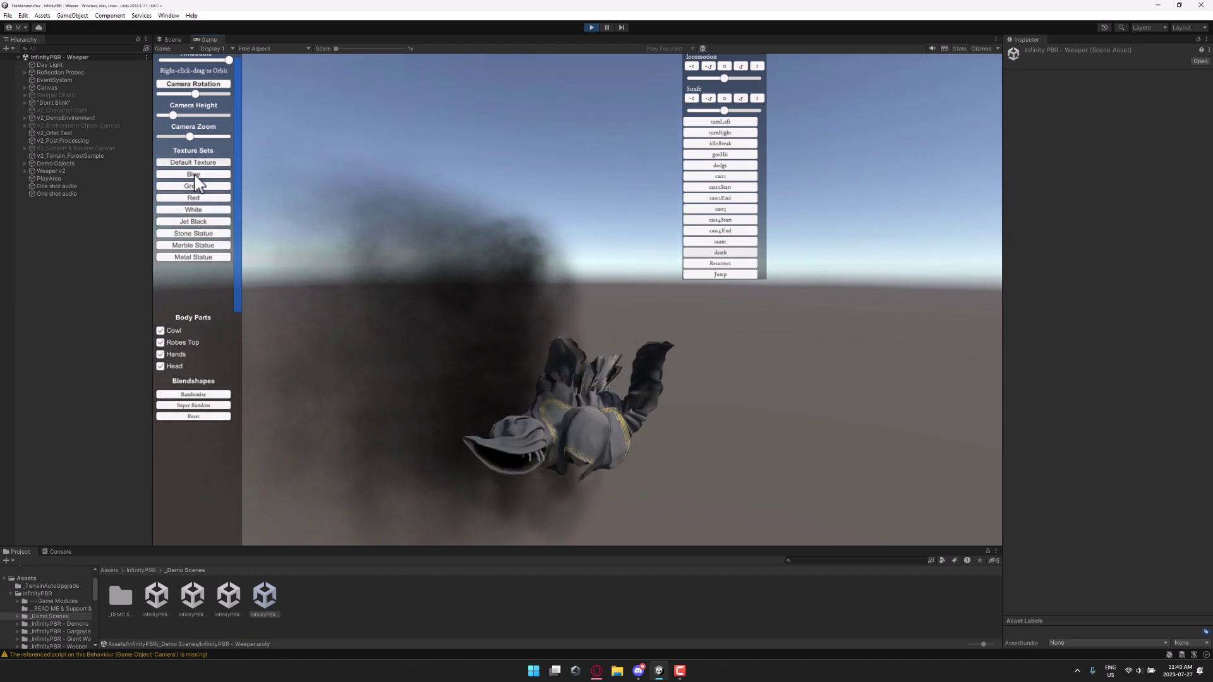
pyautogui.click(700, 123)
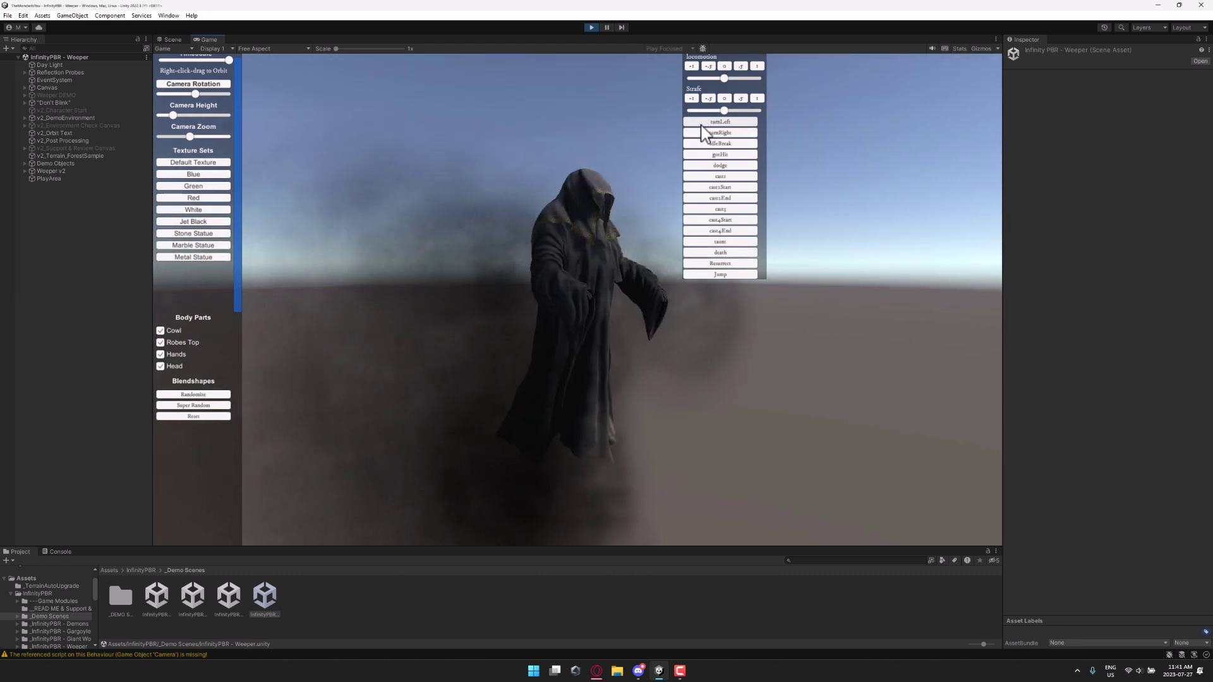
# Cycle the Weeper's texture sets through black and statue, settle on Blue, and hide the Cowl
pyautogui.click(193, 174)
pyautogui.click(193, 198)
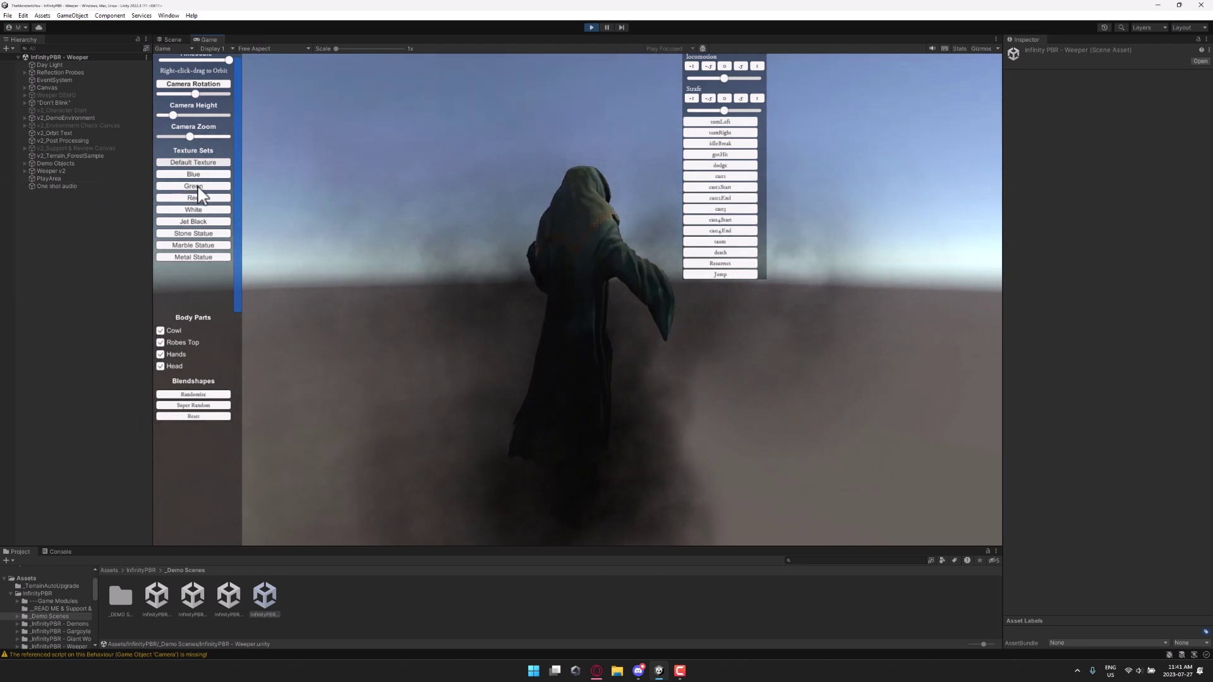
pyautogui.click(197, 210)
pyautogui.click(197, 222)
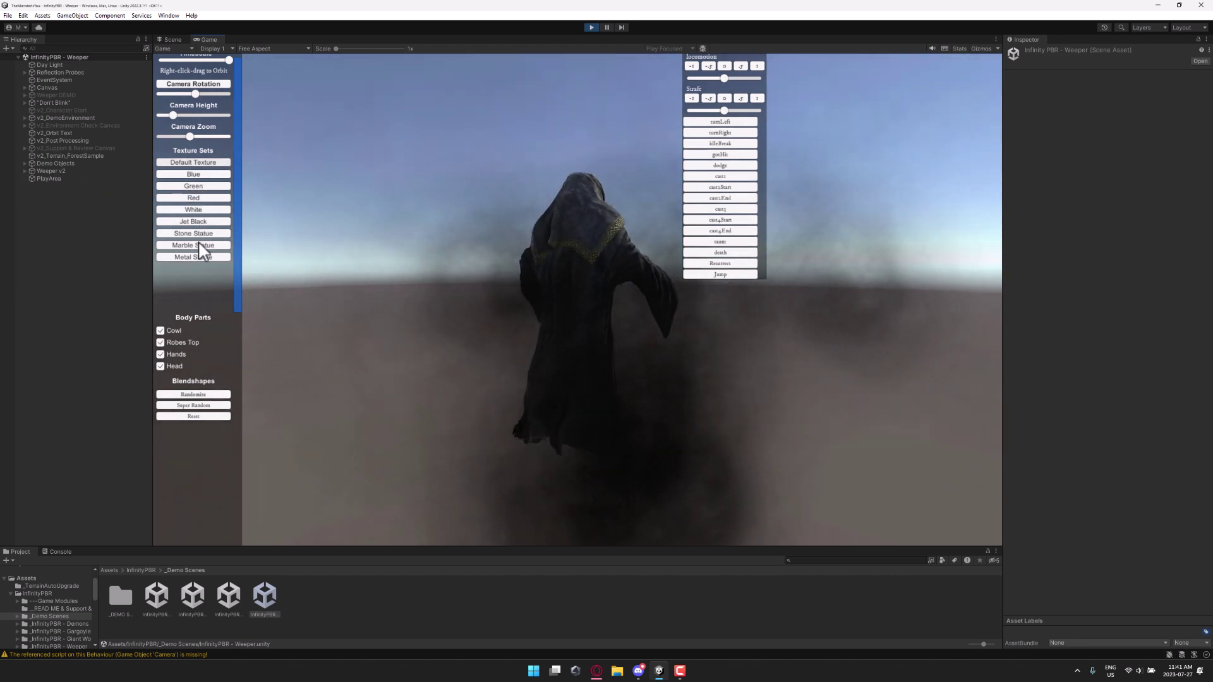
pyautogui.click(200, 258)
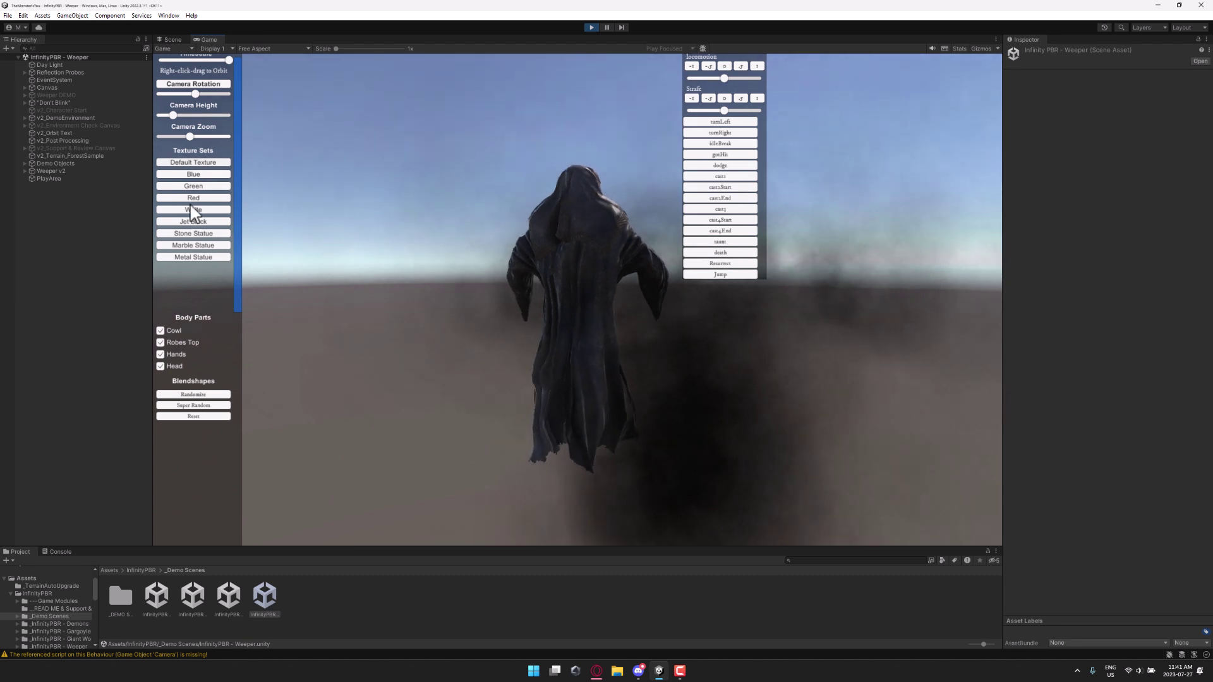
pyautogui.click(193, 173)
pyautogui.click(194, 175)
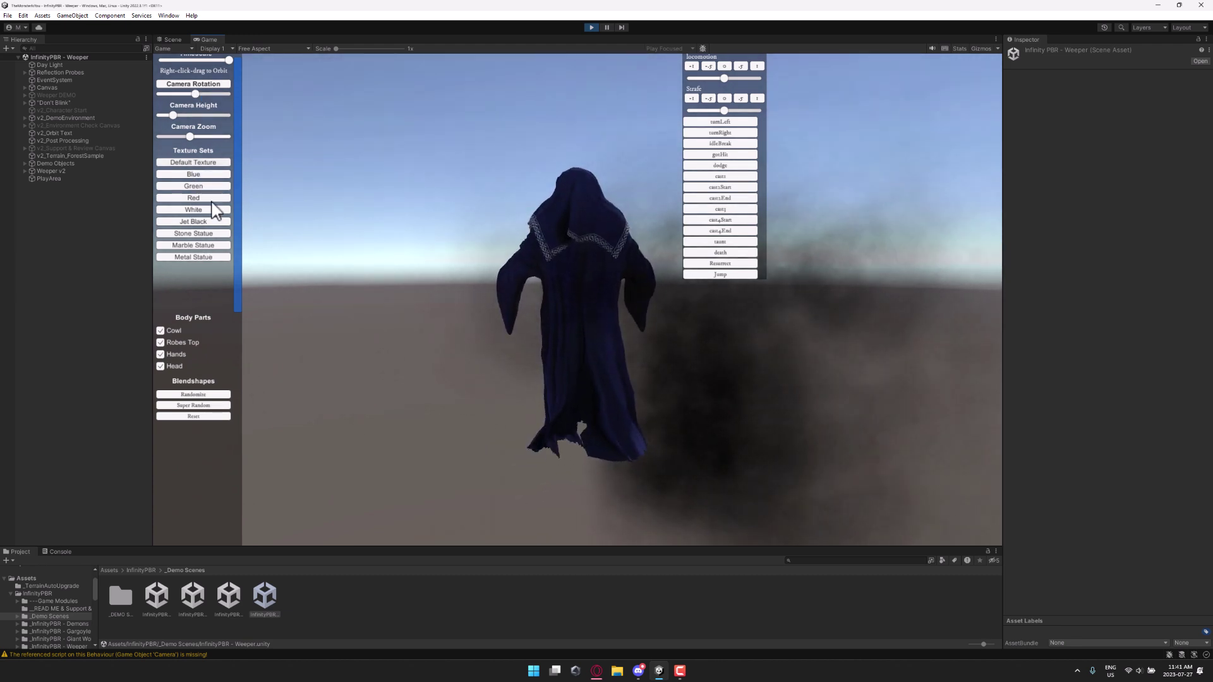
pyautogui.click(165, 331)
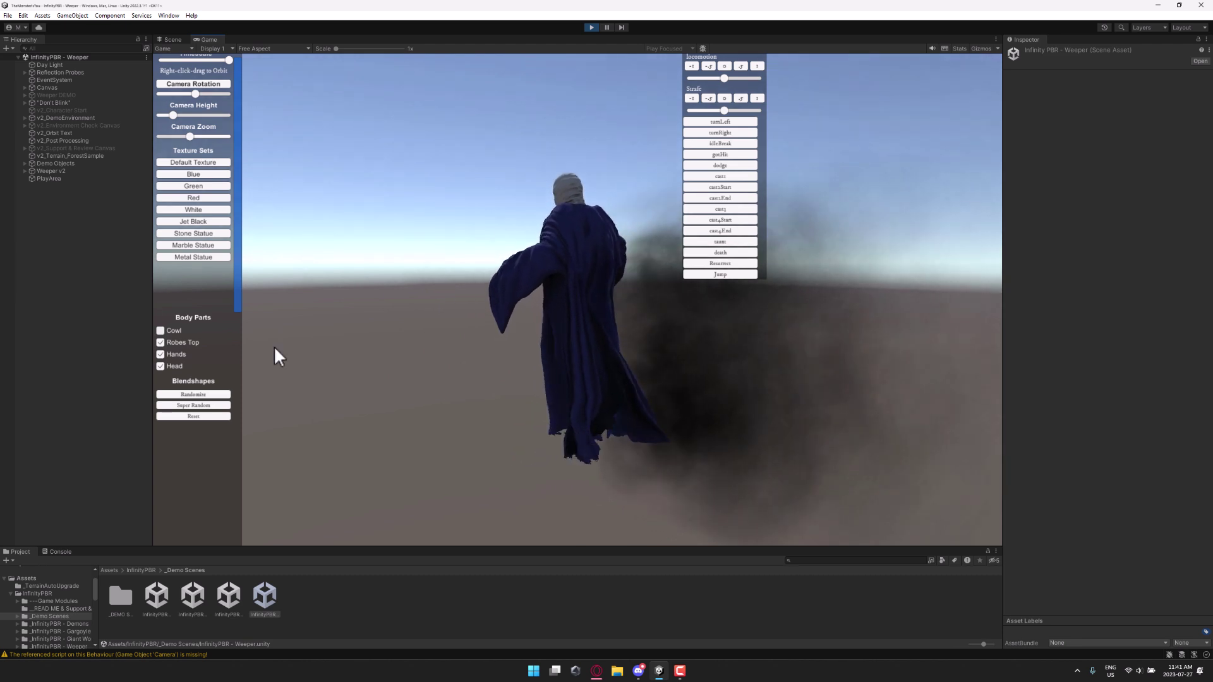
# Restore the Weeper's Cowl, hide Robes Top and Hands, and play cast2Start
pyautogui.click(168, 329)
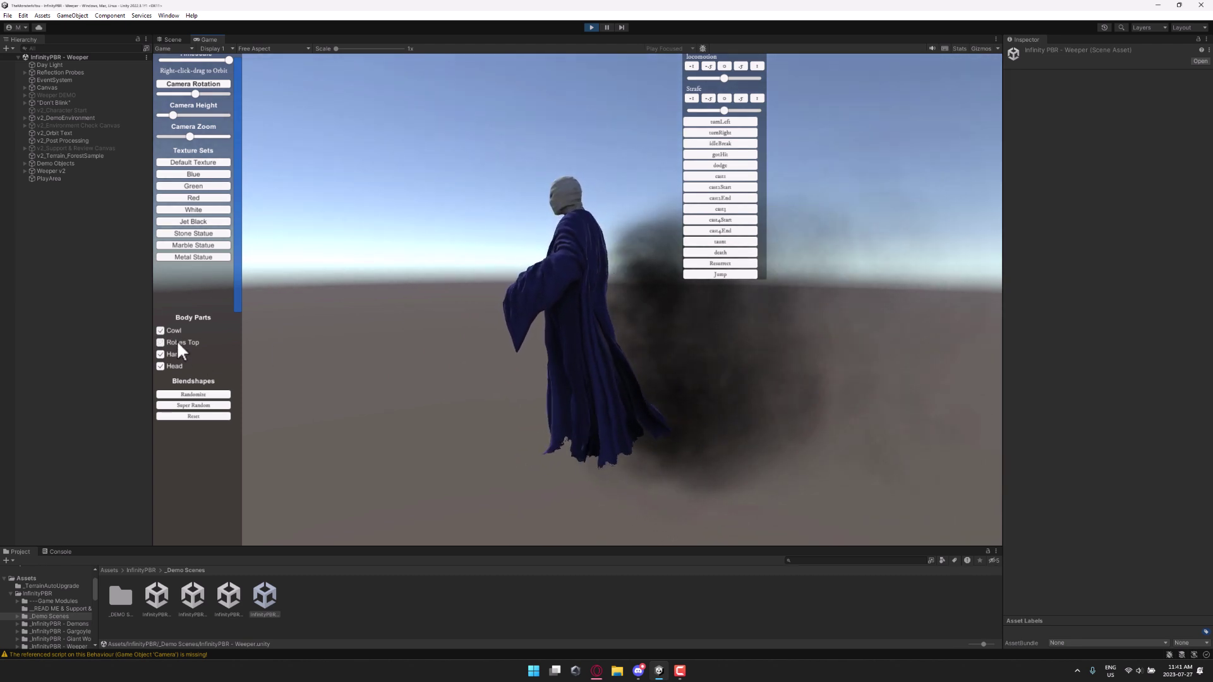
pyautogui.click(177, 343)
pyautogui.click(176, 352)
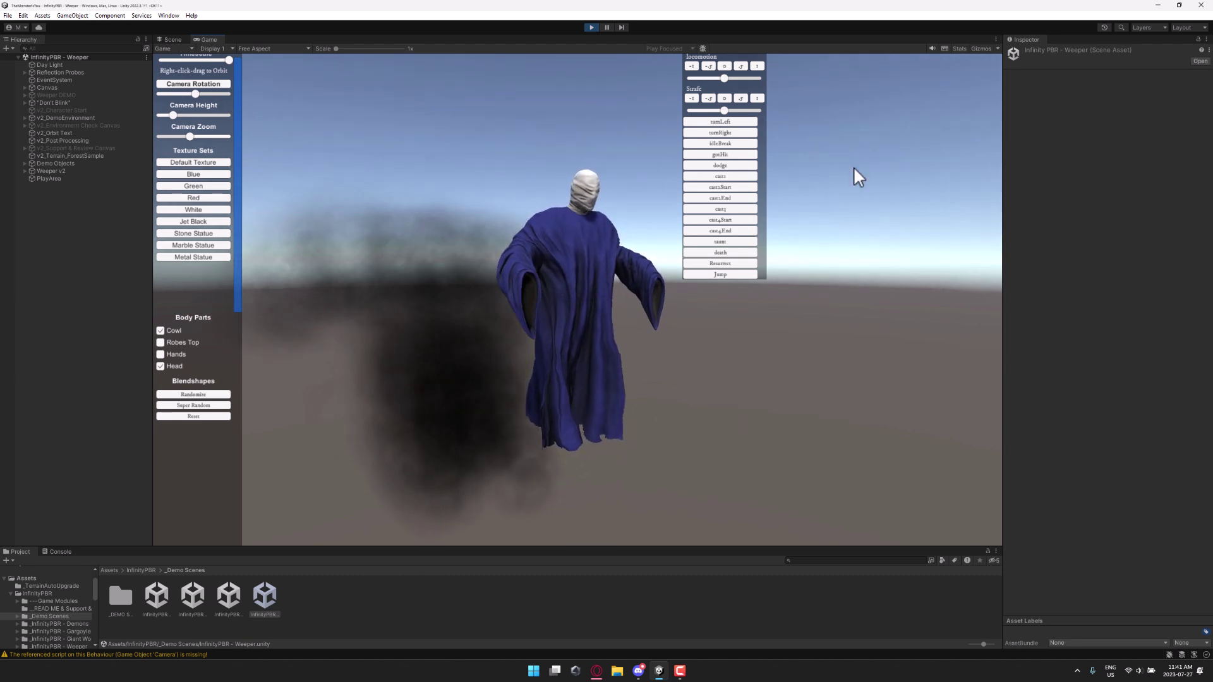
pyautogui.click(721, 187)
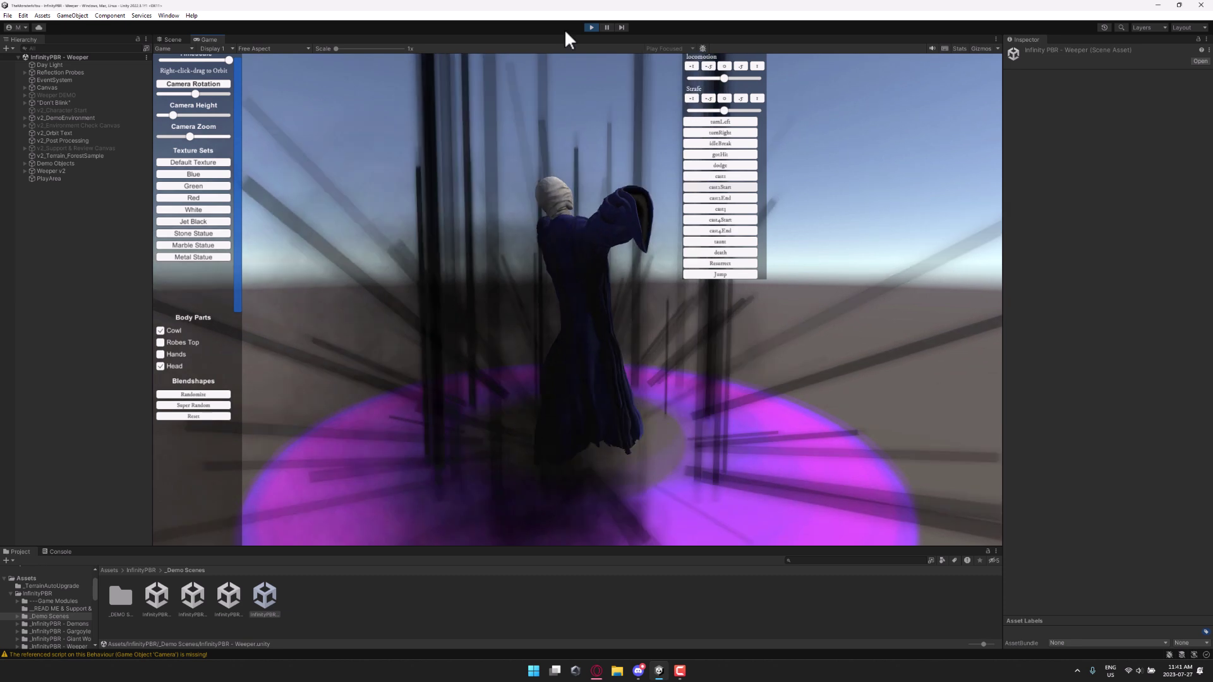
# Stop the demo and open the _InfinityPBR - Demons pack's _Prefabs folder
pyautogui.click(591, 29)
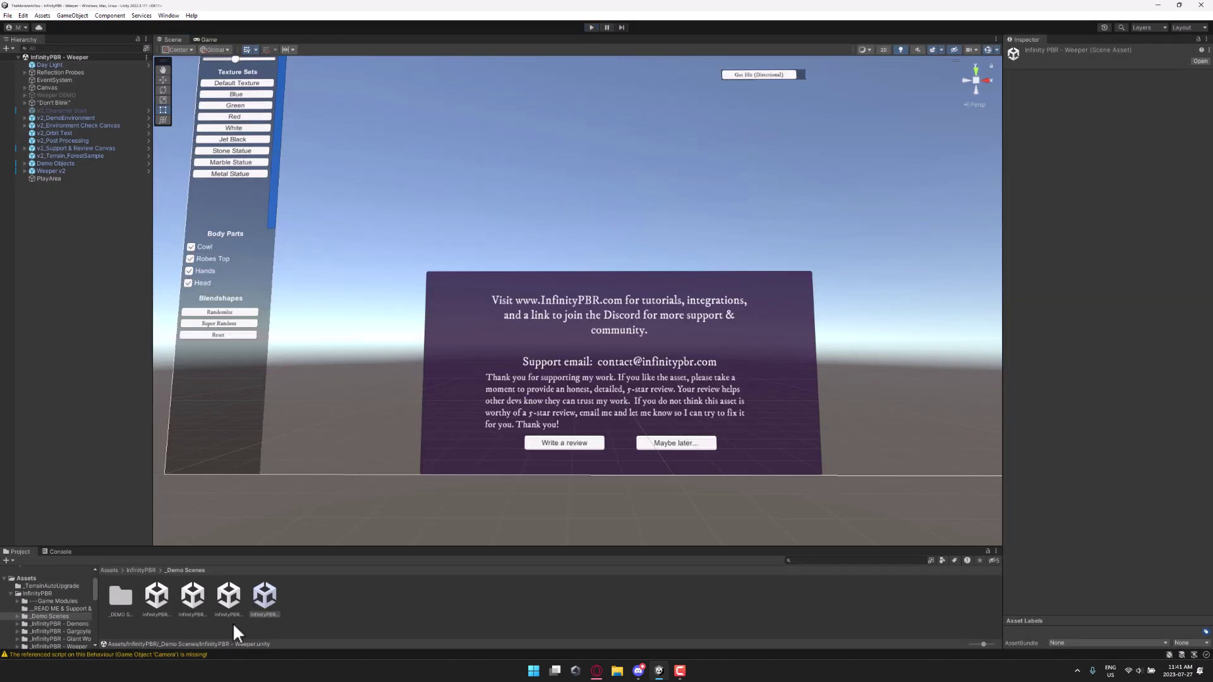
pyautogui.click(142, 569)
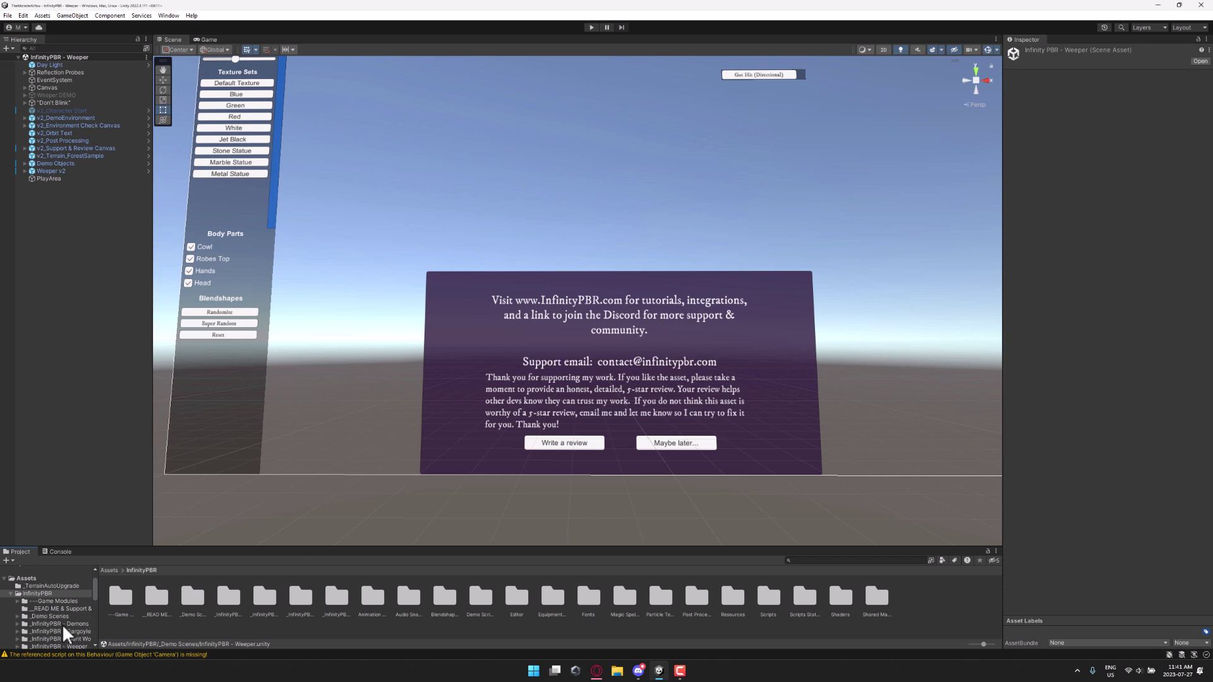
pyautogui.scroll(-2, 62, 621)
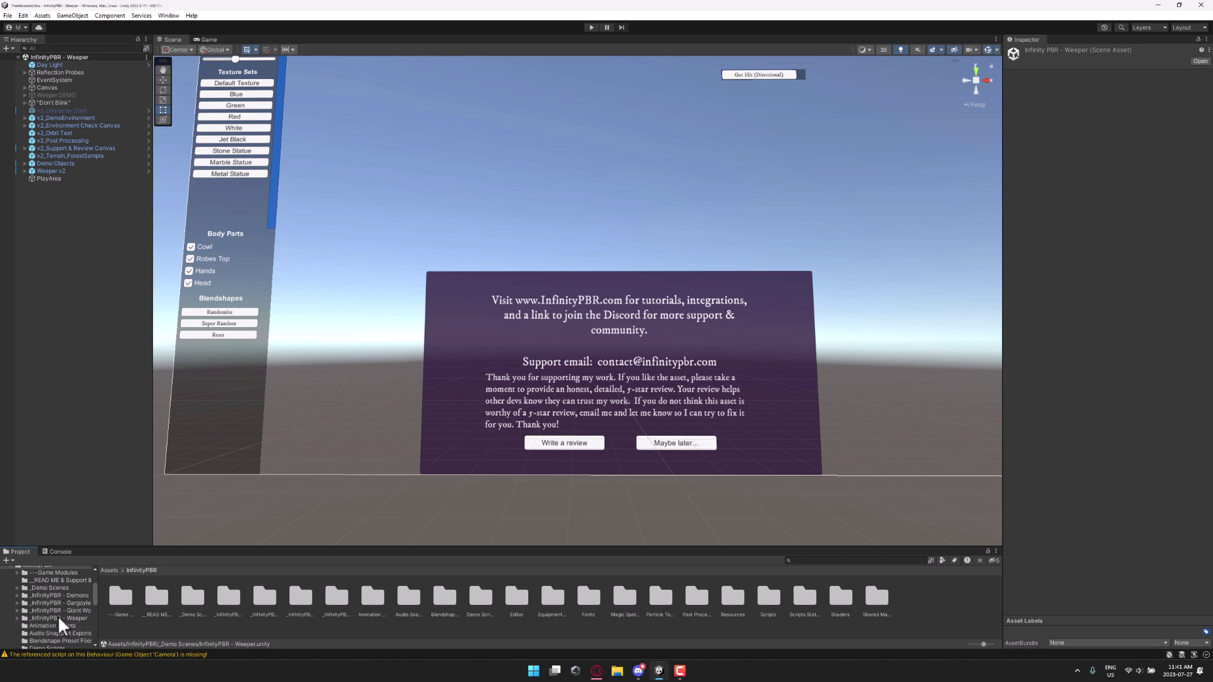
pyautogui.click(58, 596)
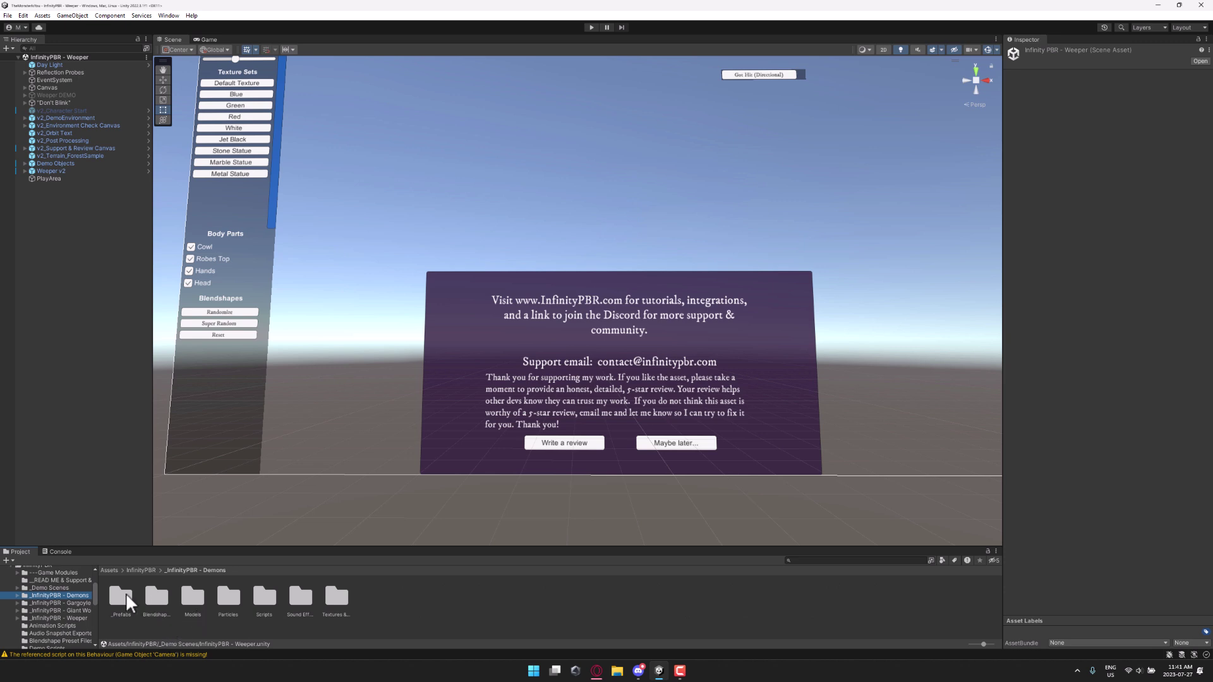
pyautogui.doubleClick(124, 594)
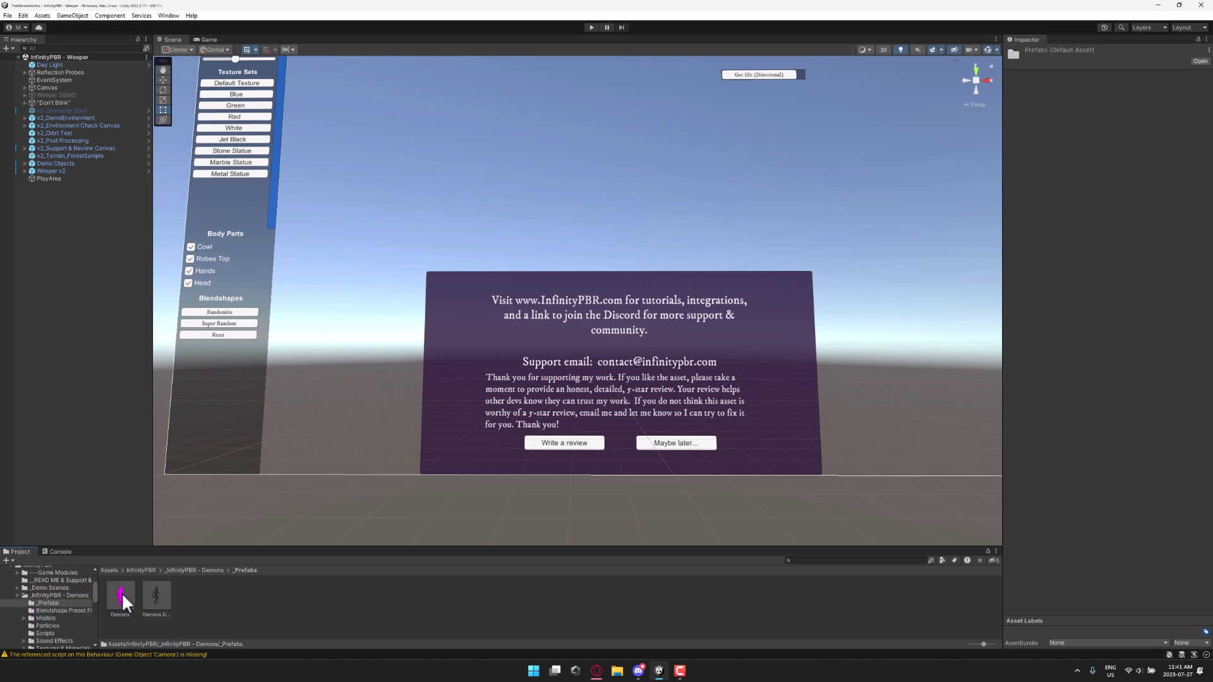
pyautogui.click(9, 16)
# Create a new Basic (Built-in) scene and drop in the Demons DEMO prefab
pyautogui.click(25, 27)
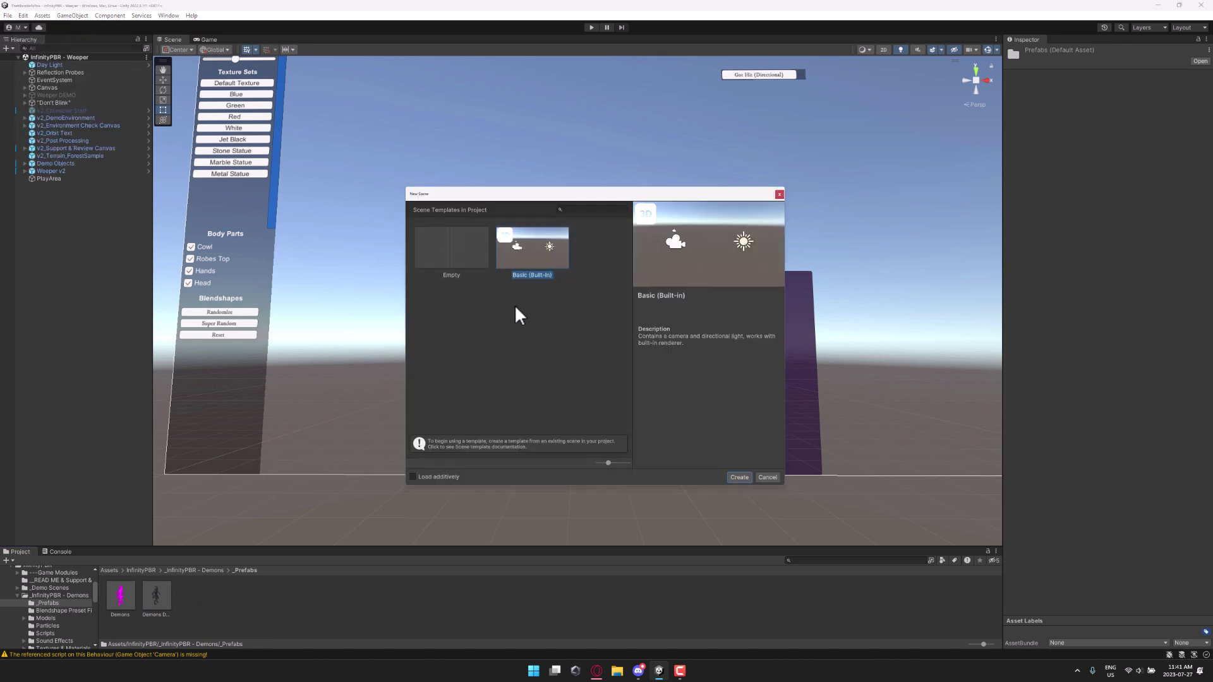
pyautogui.doubleClick(519, 254)
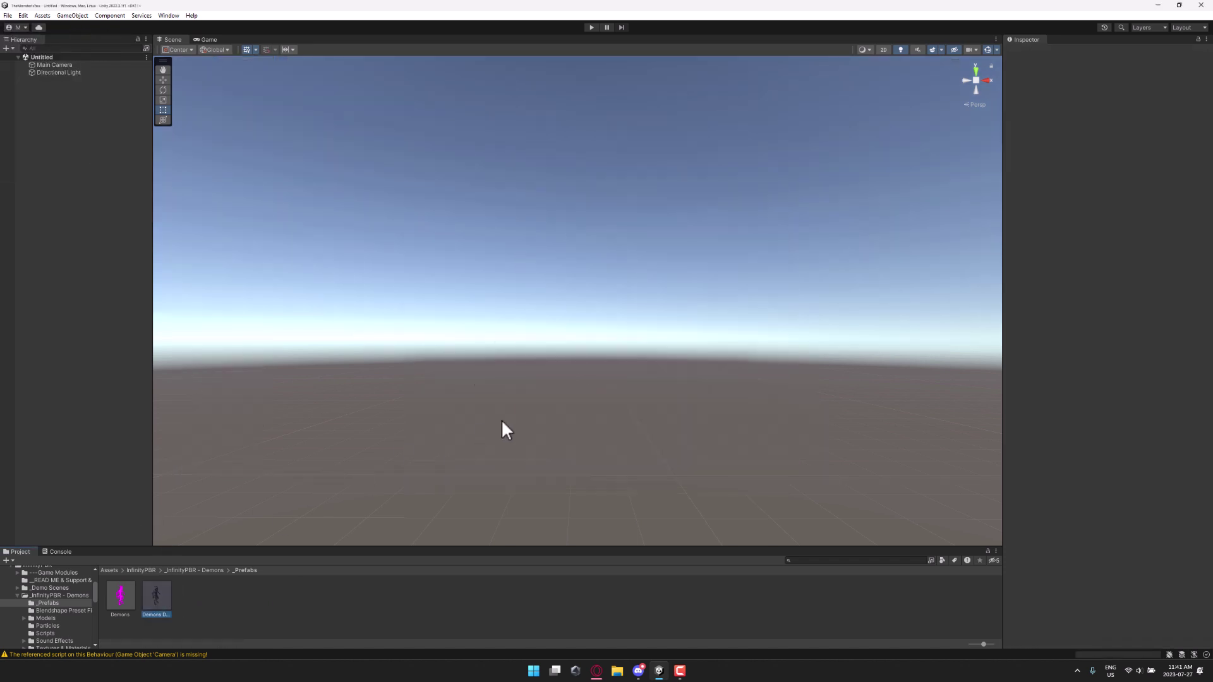
pyautogui.moveTo(505, 429); pyautogui.dragTo(524, 430)
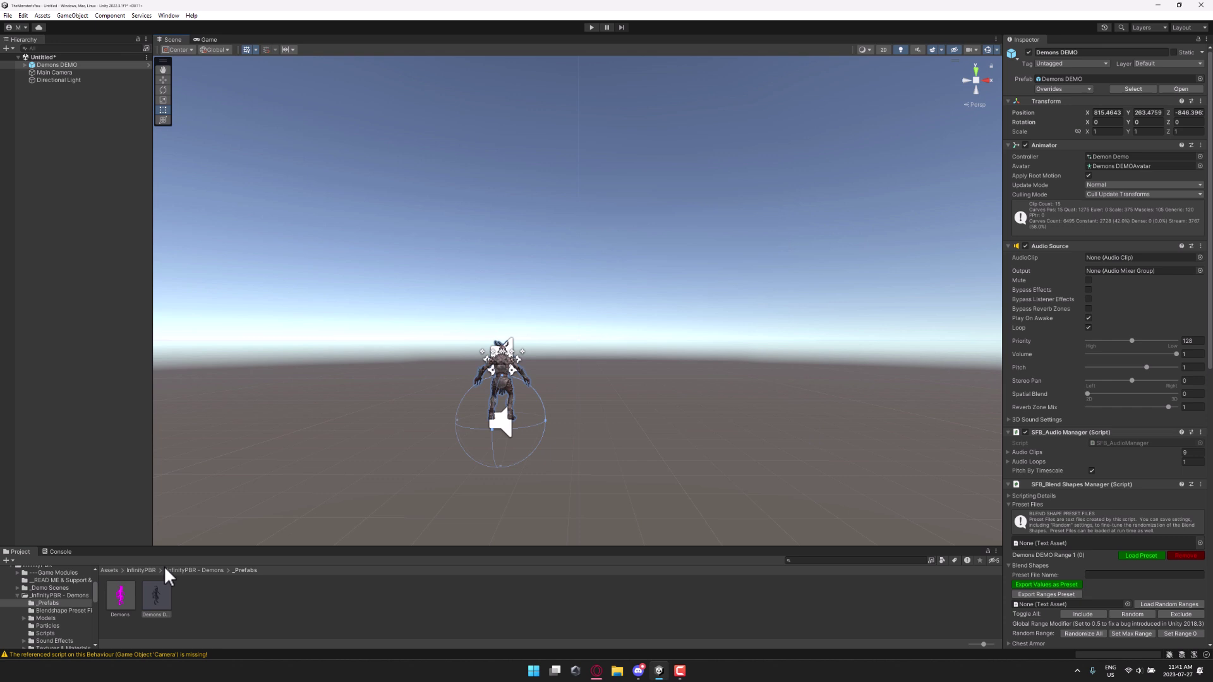
# Add the Giant Worm v2 DEMO prefab from its _Prefabs folder beside the demon
pyautogui.click(141, 571)
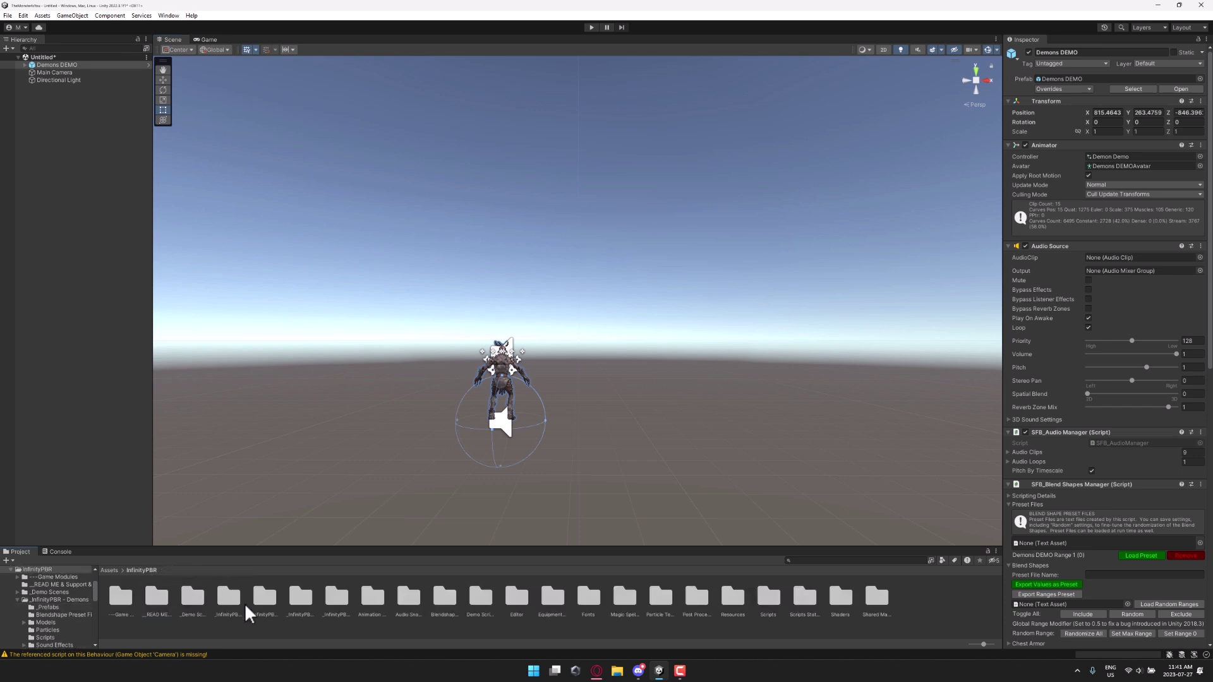
pyautogui.scroll(-3, 57, 600)
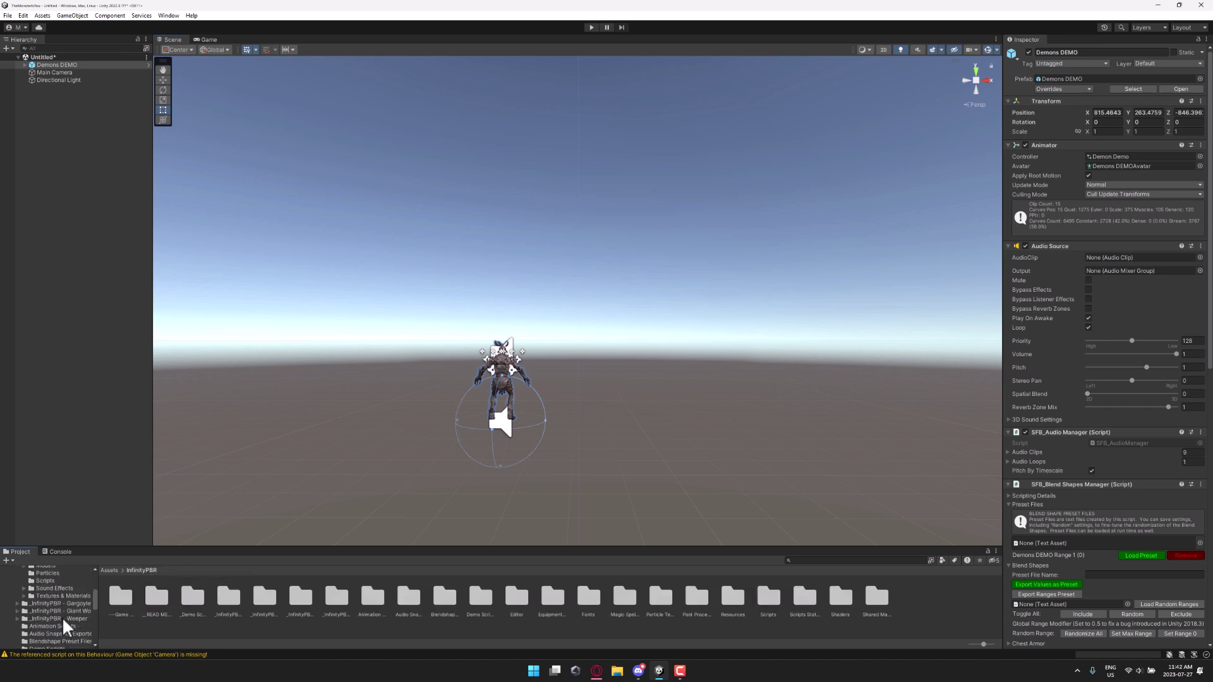
pyautogui.click(69, 612)
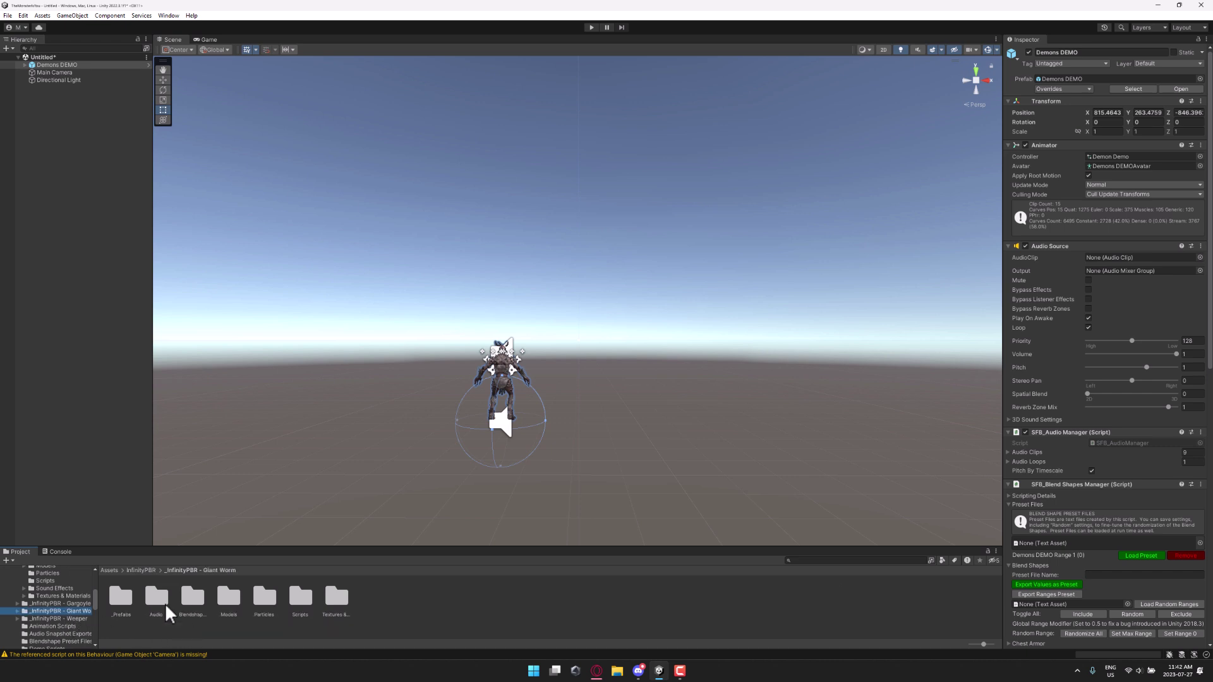
pyautogui.doubleClick(128, 597)
pyautogui.moveTo(160, 591); pyautogui.dragTo(583, 268)
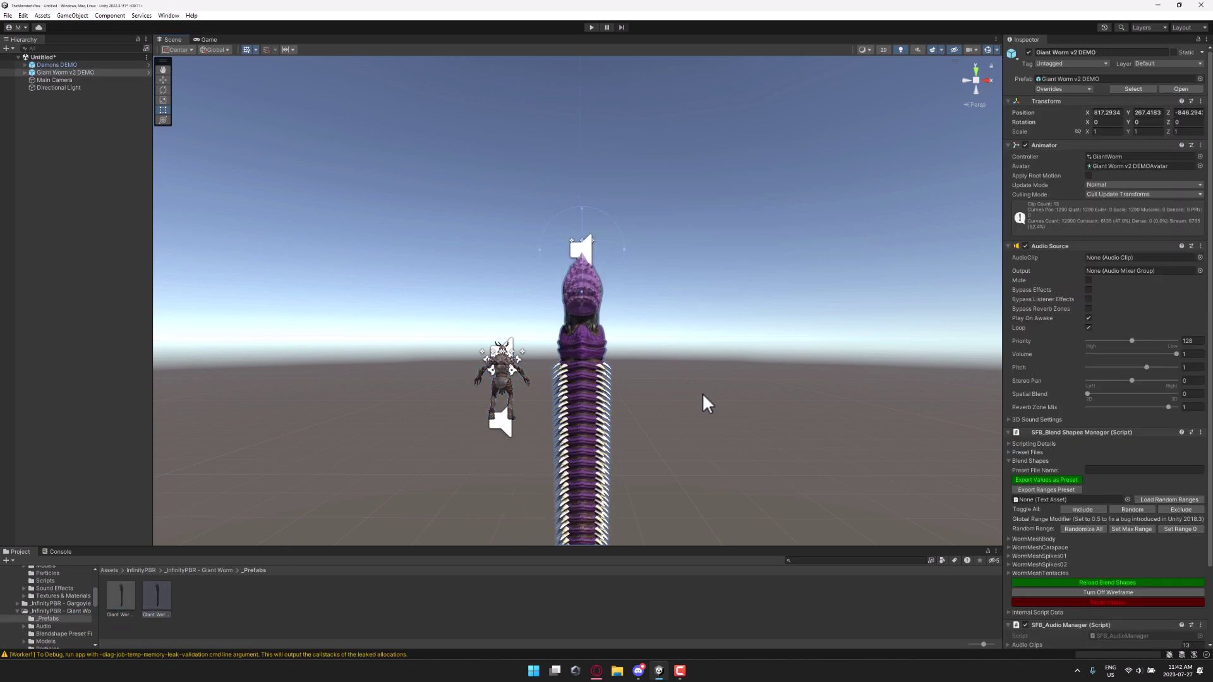
pyautogui.keyDown('alt'); pyautogui.moveTo(702, 392); pyautogui.dragTo(335, 356); pyautogui.keyUp('alt')
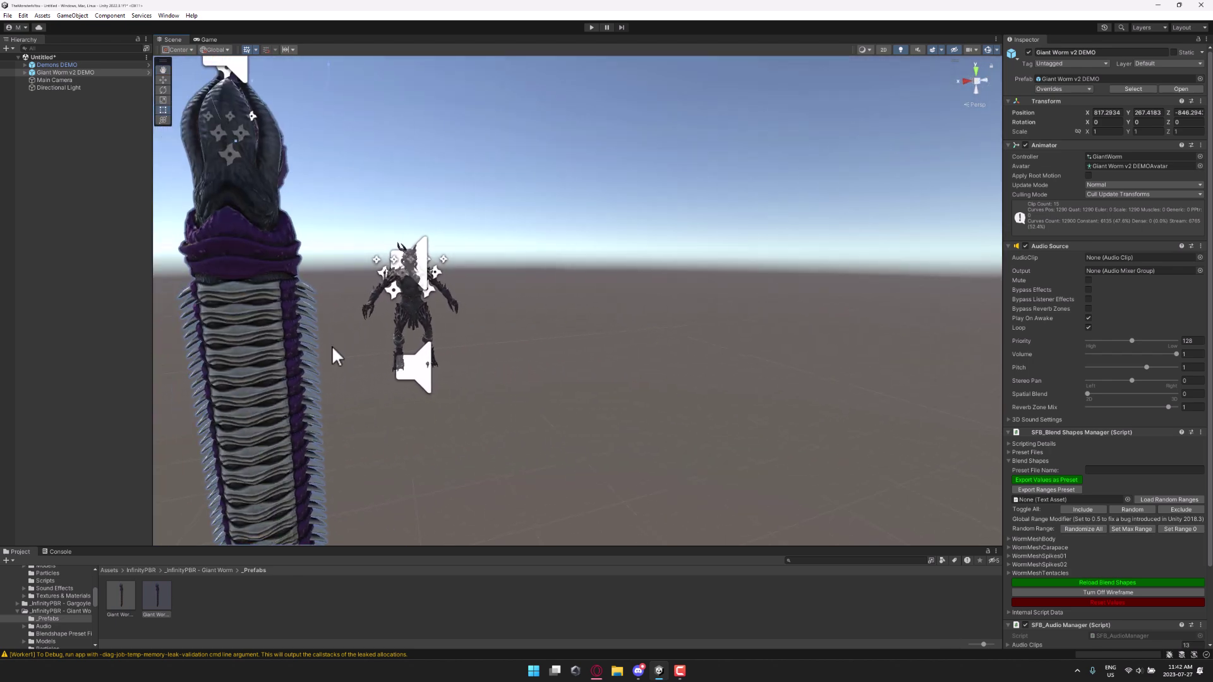
# Select Demons DEMO in the Hierarchy and scroll through its Inspector components
pyautogui.click(60, 65)
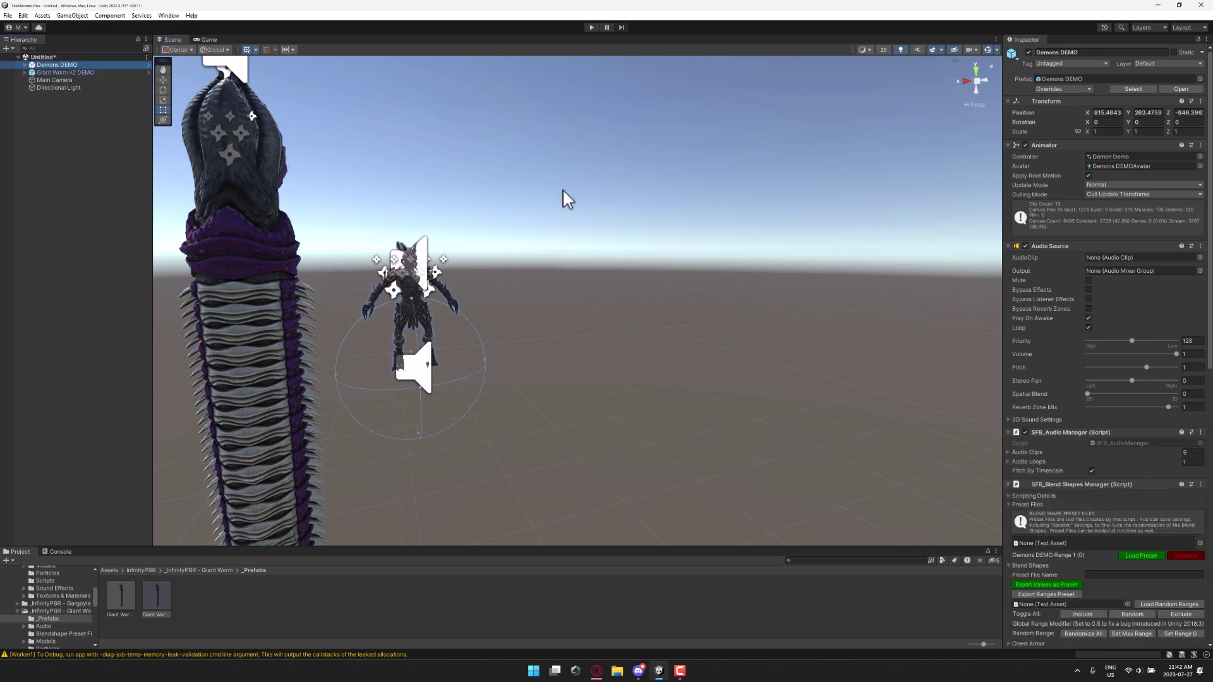
pyautogui.scroll(-10, 1142, 338)
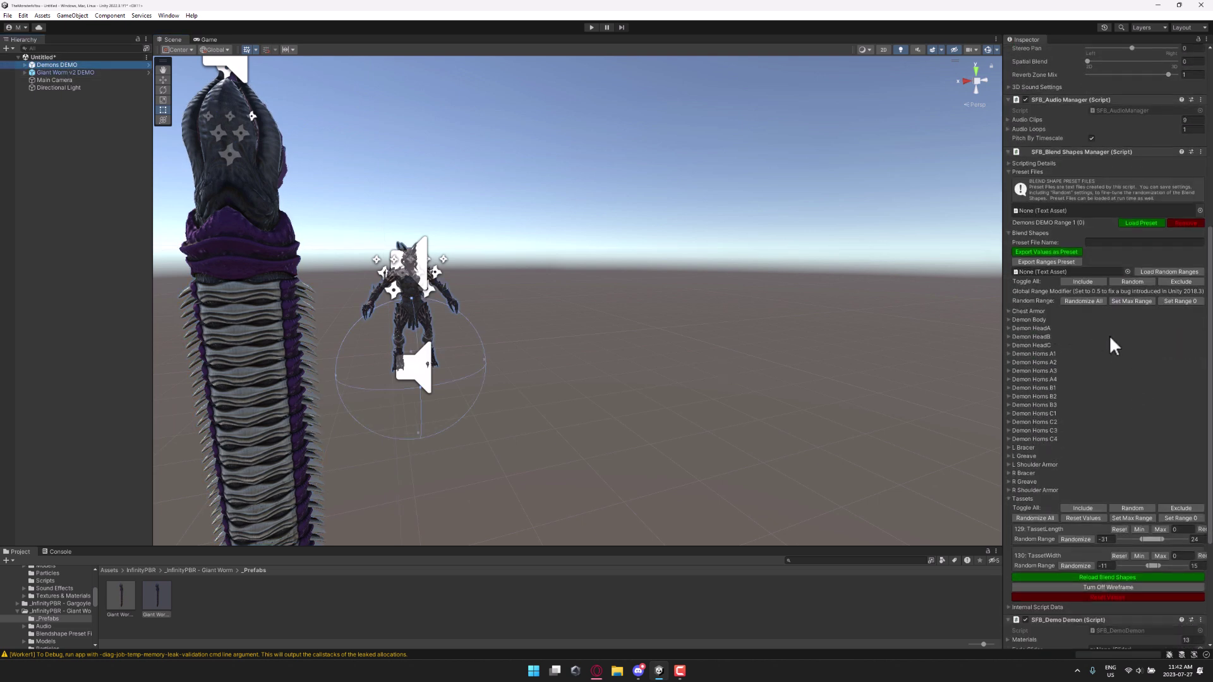
pyautogui.scroll(-5, 1112, 434)
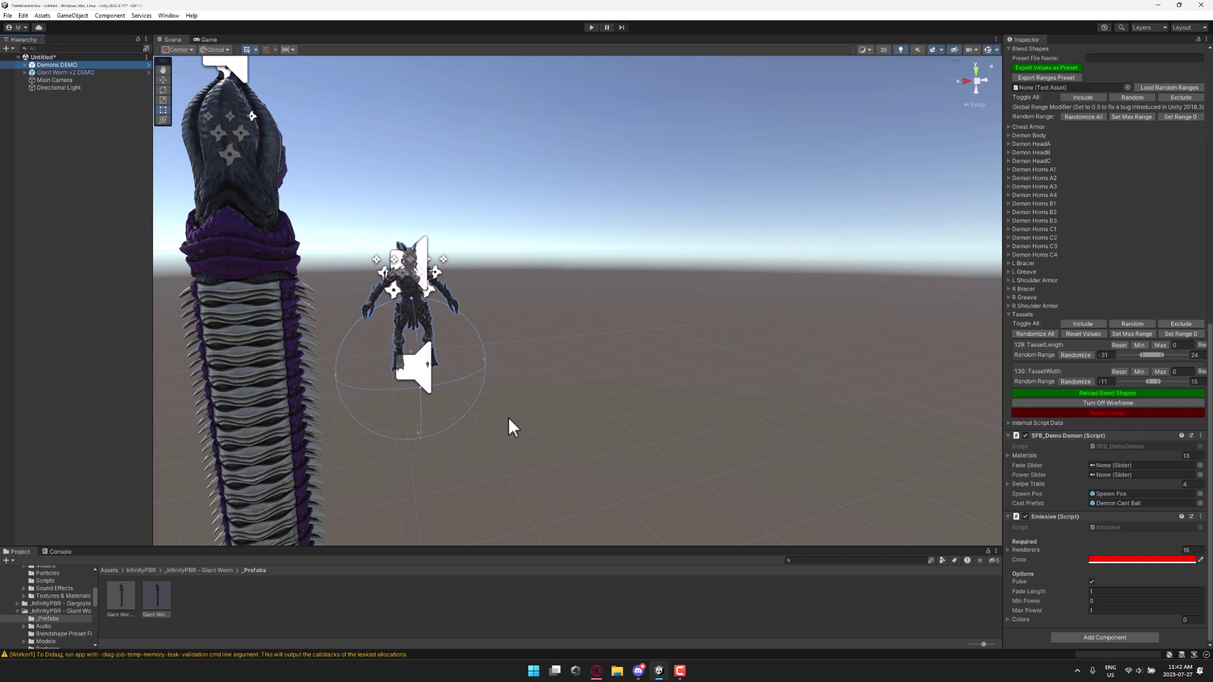
pyautogui.scroll(10, 44, 580)
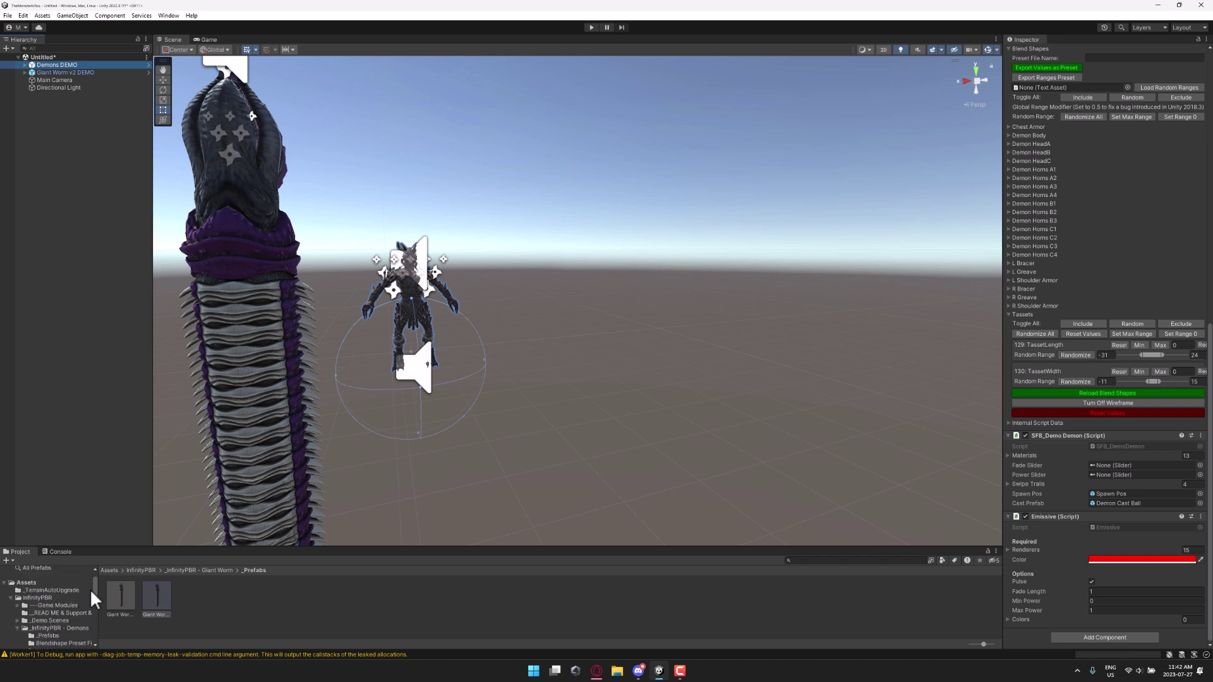
# Fly the scene camera toward the demon beside the worm and select the demon
pyautogui.click(313, 616)
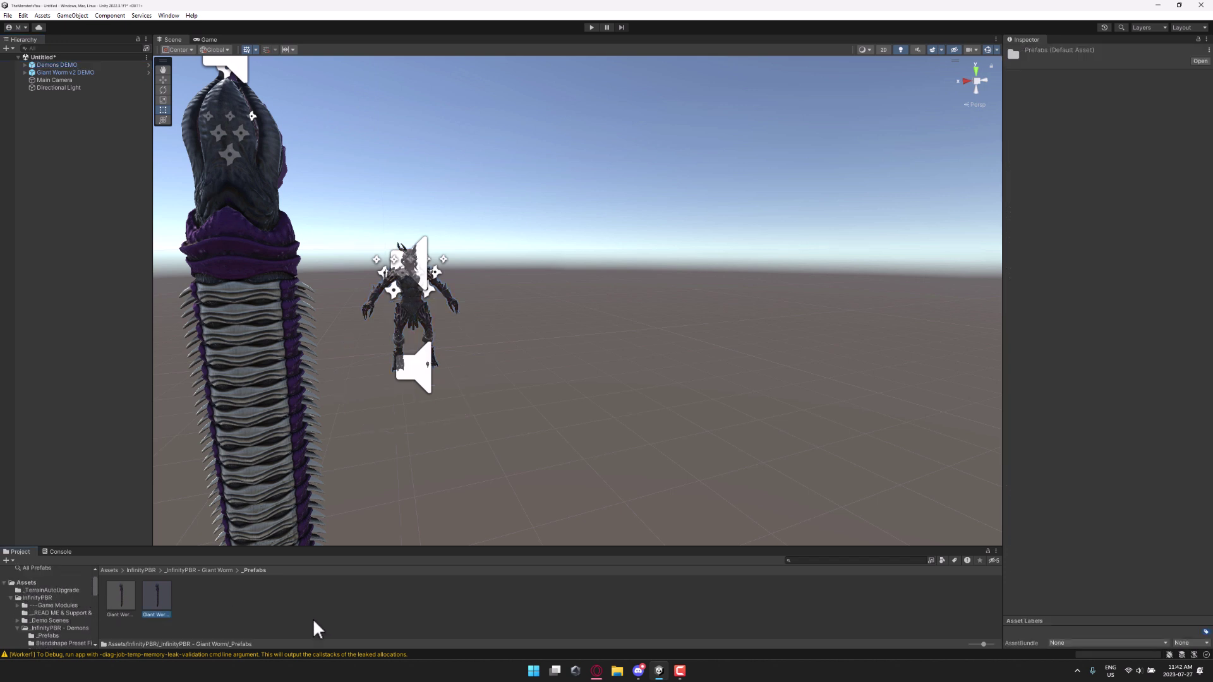
pyautogui.rightClick(314, 613)
pyautogui.moveTo(491, 472); pyautogui.dragTo(419, 438, button='right')
pyautogui.press('w')
pyautogui.press('s')
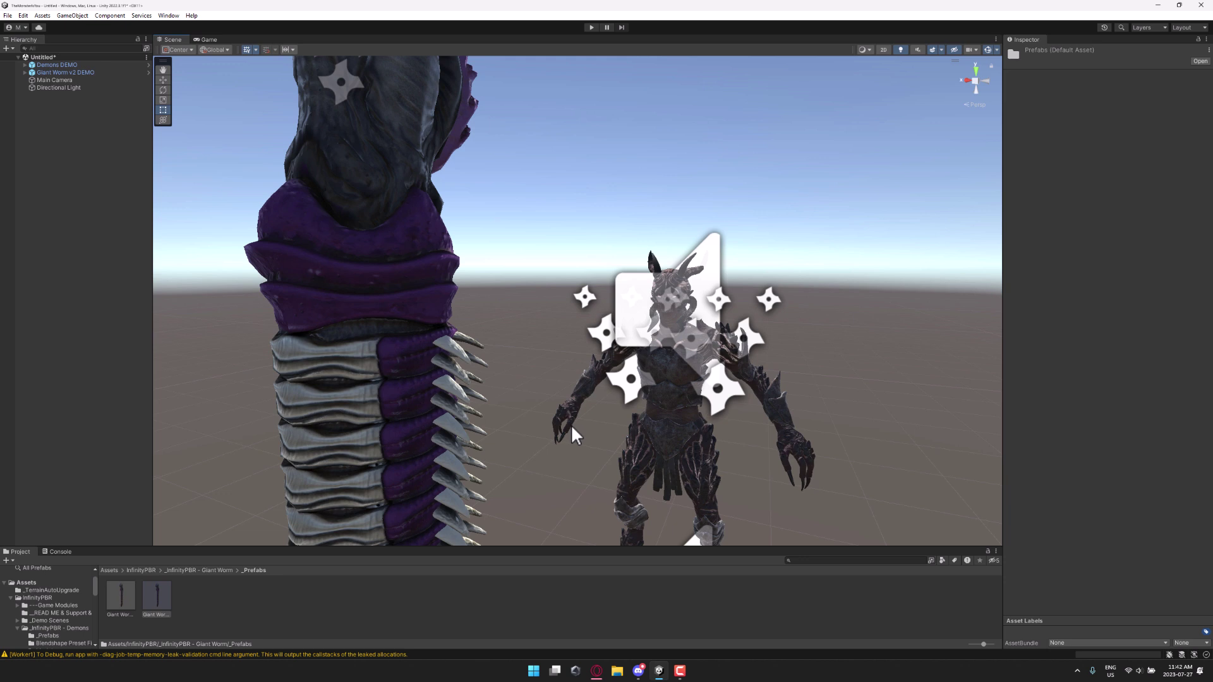
pyautogui.click(676, 301)
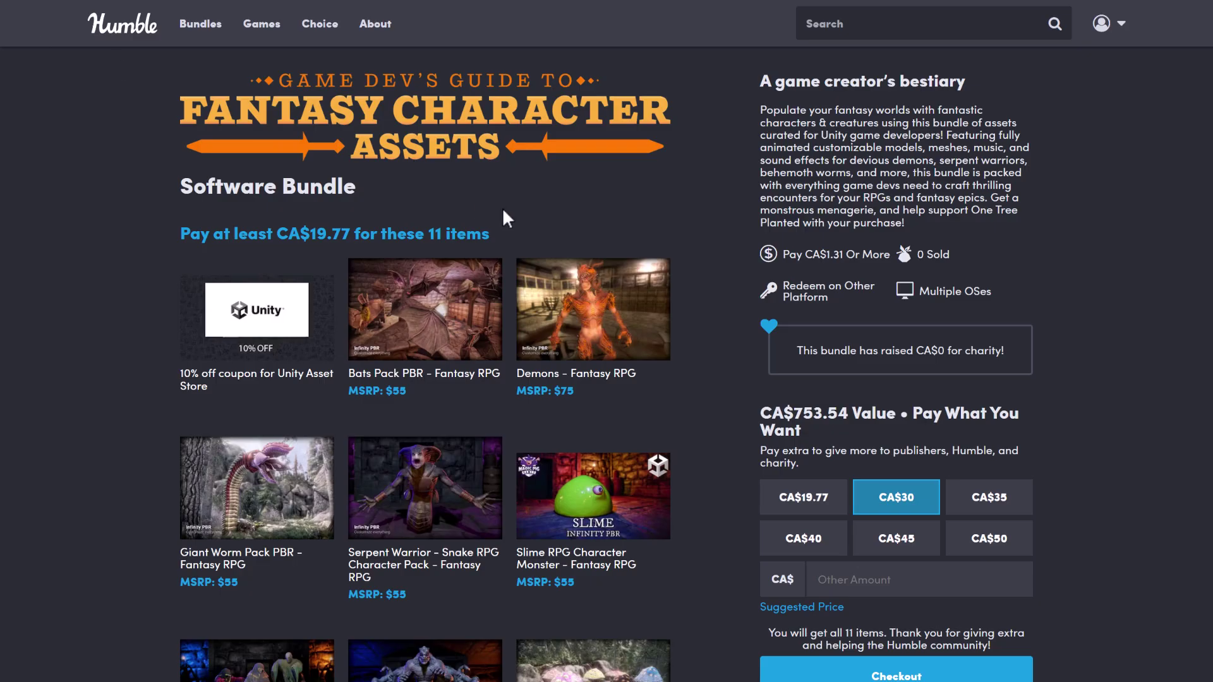
# Open the 10% off Unity Asset Store coupon's detail panel, then close it
pyautogui.scroll(-1, 642, 271)
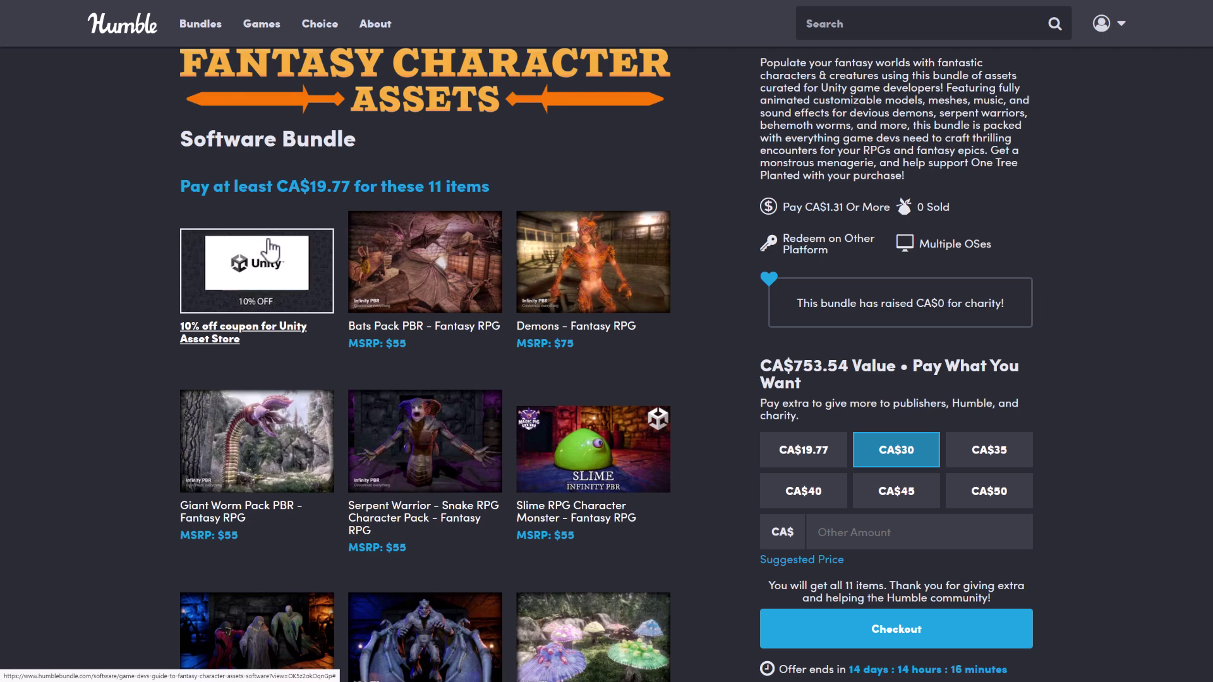
pyautogui.click(270, 247)
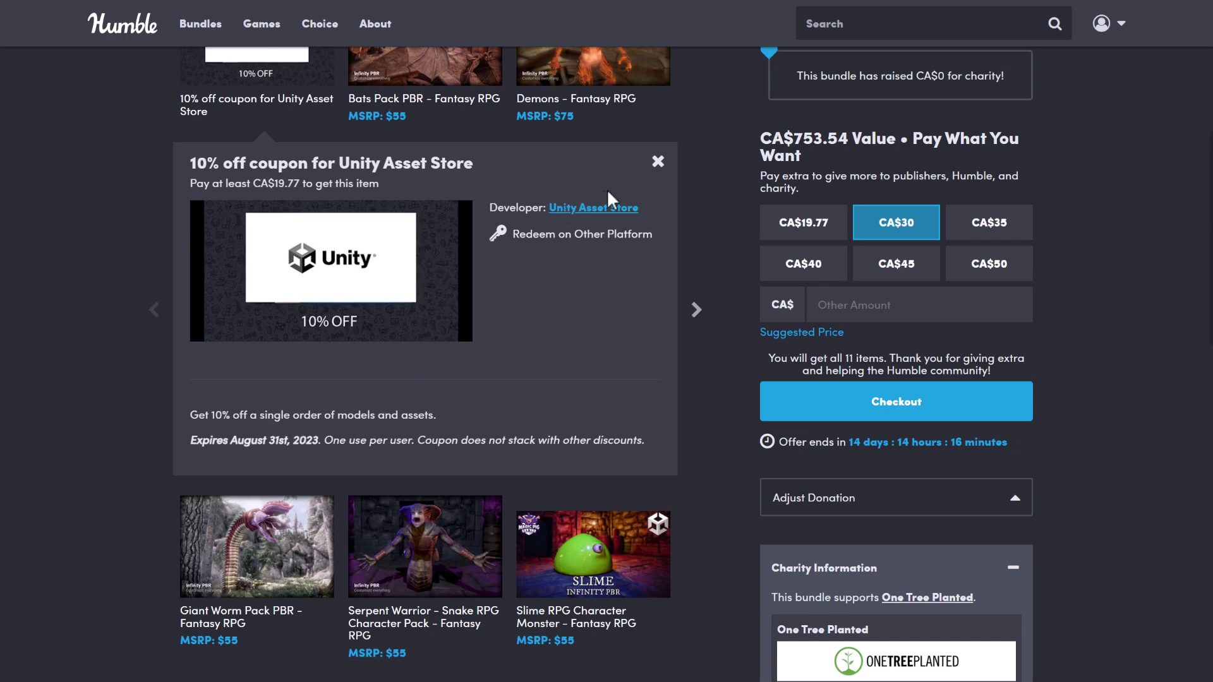
pyautogui.click(656, 166)
pyautogui.scroll(3, 668, 251)
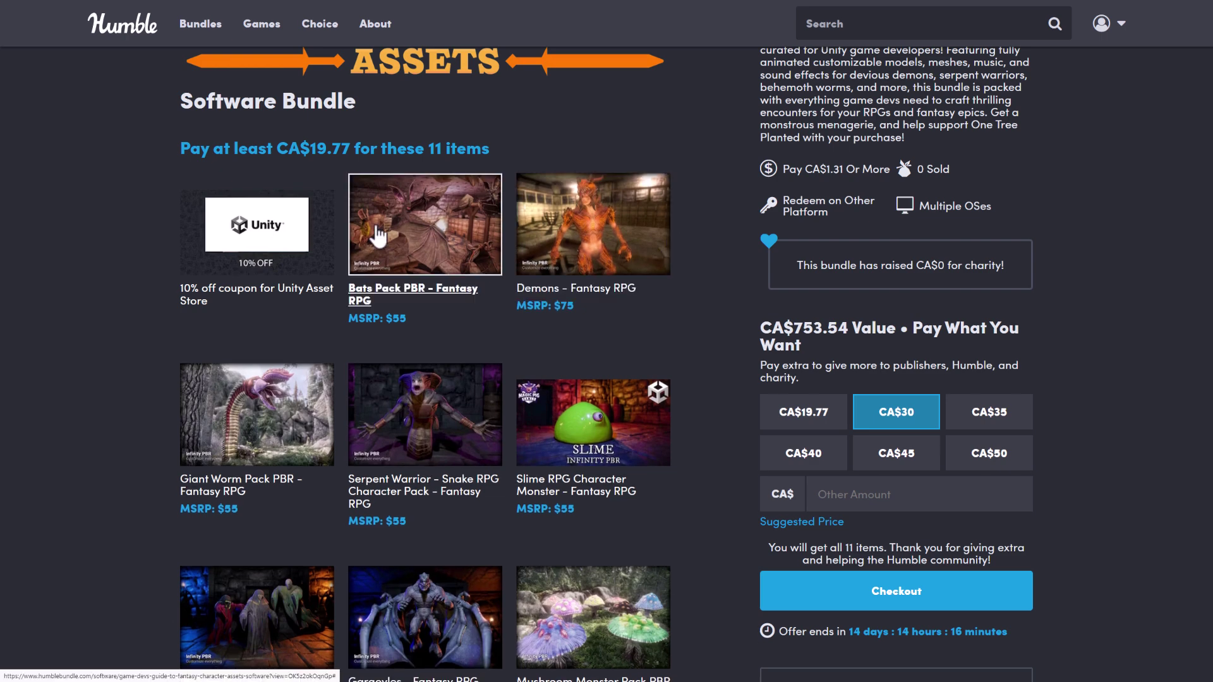
pyautogui.scroll(-2, 442, 284)
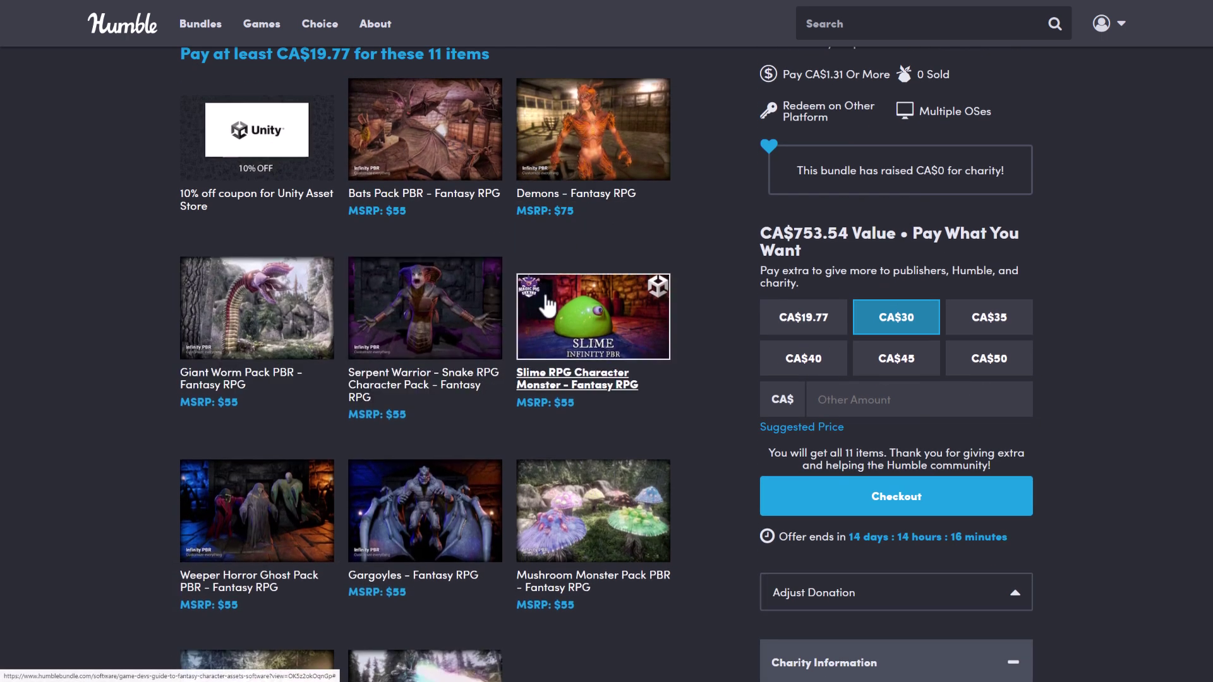
pyautogui.scroll(-2, 578, 303)
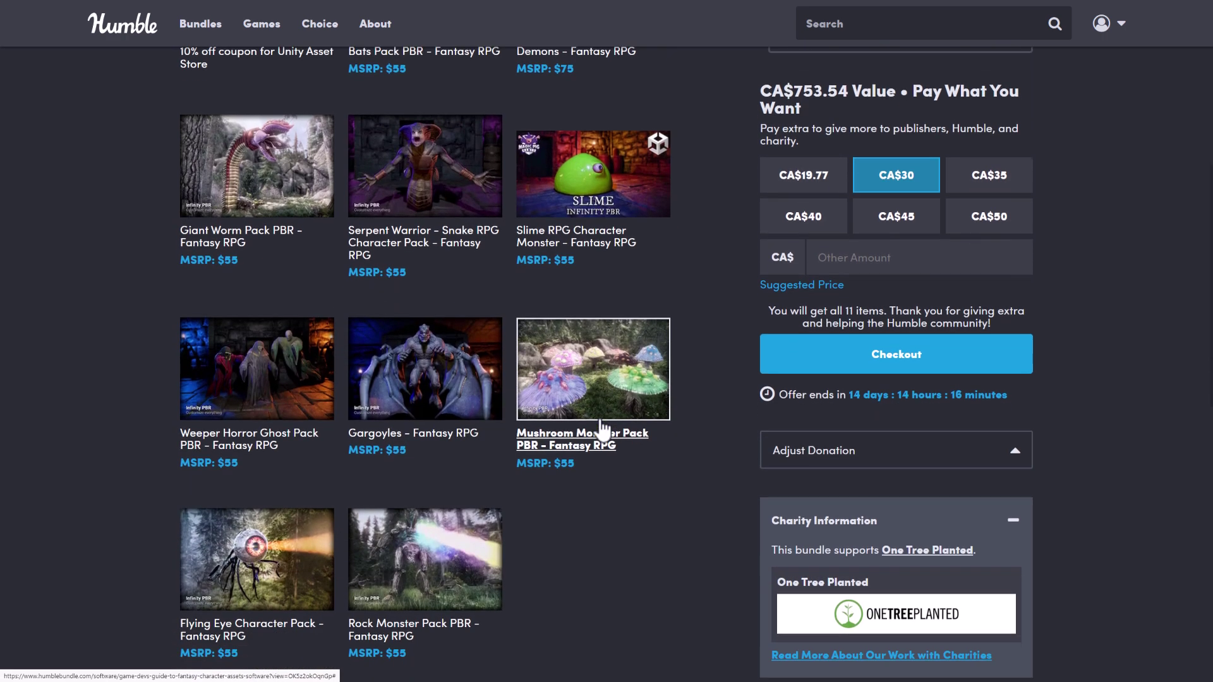
pyautogui.scroll(-1, 341, 458)
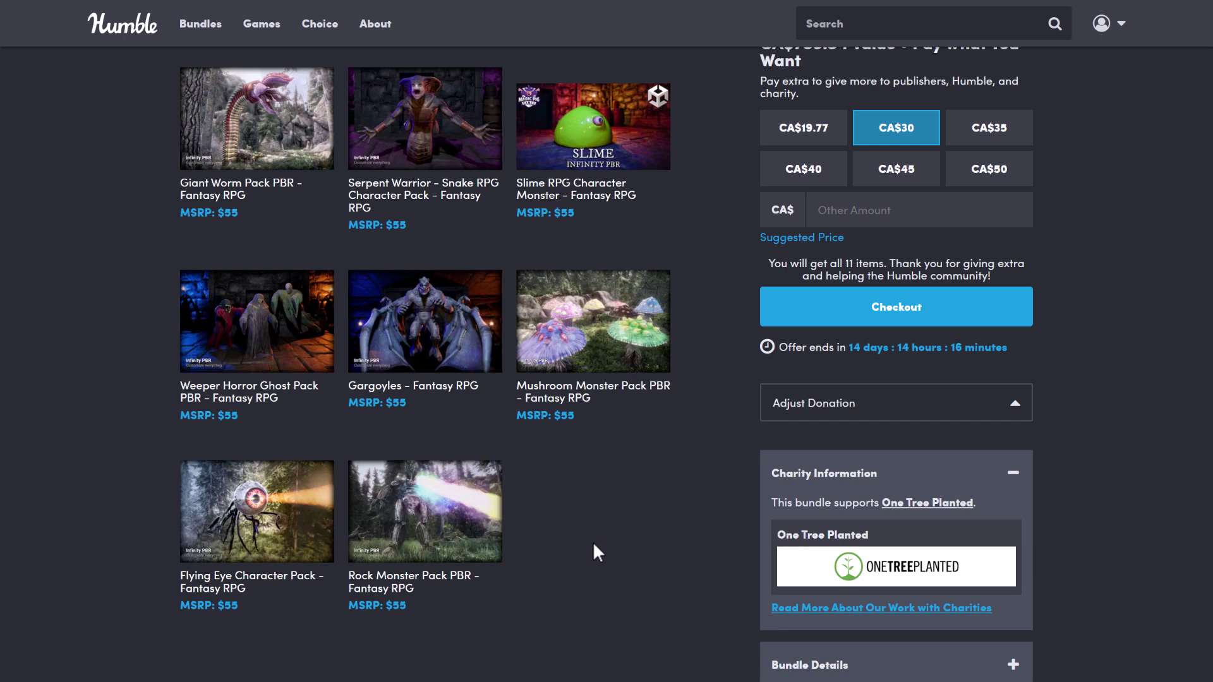
pyautogui.scroll(3, 595, 543)
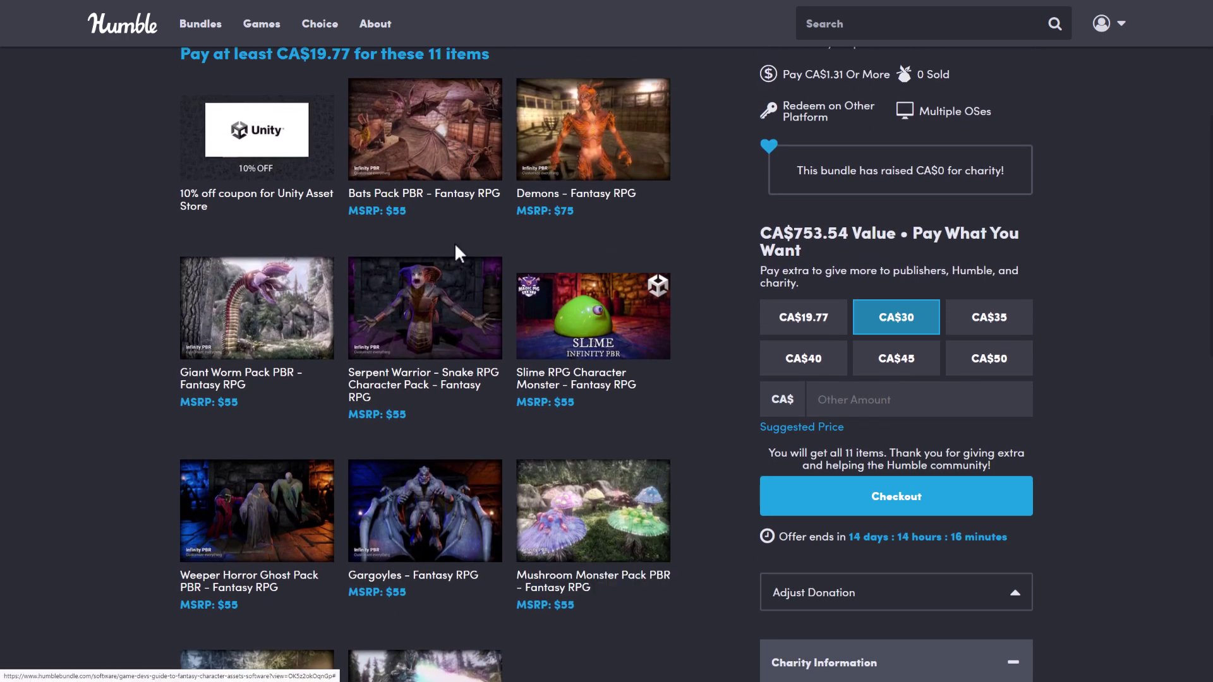
pyautogui.scroll(-1, 641, 557)
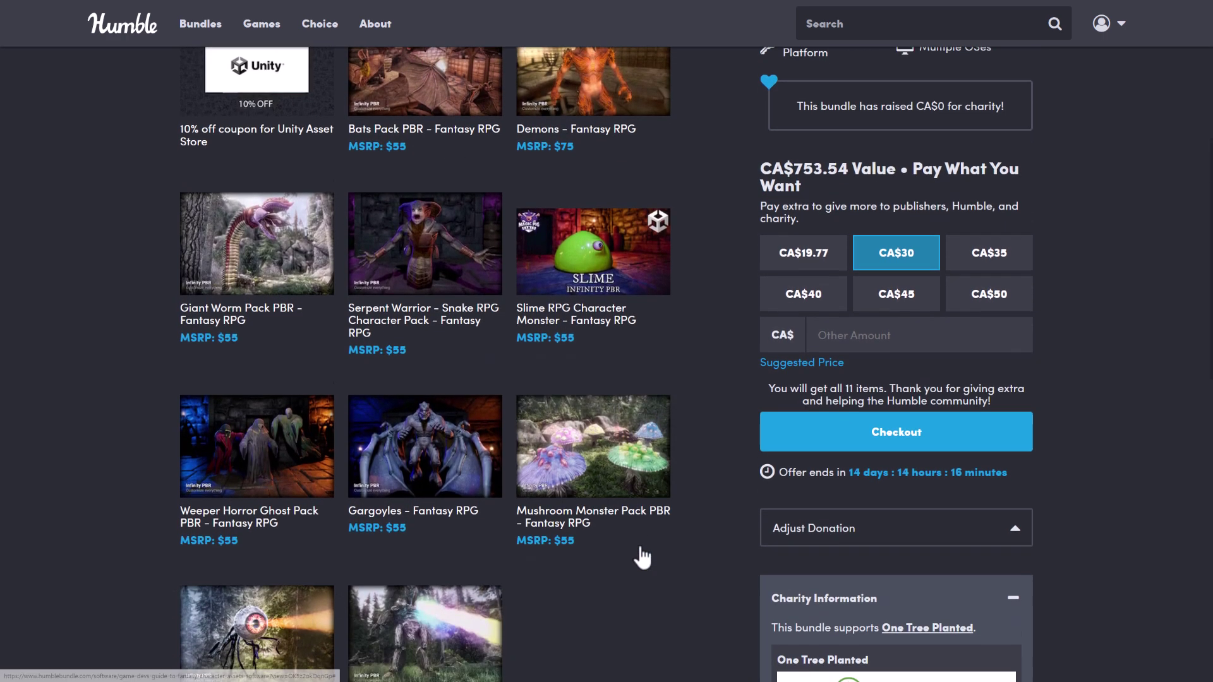
pyautogui.scroll(-1, 641, 557)
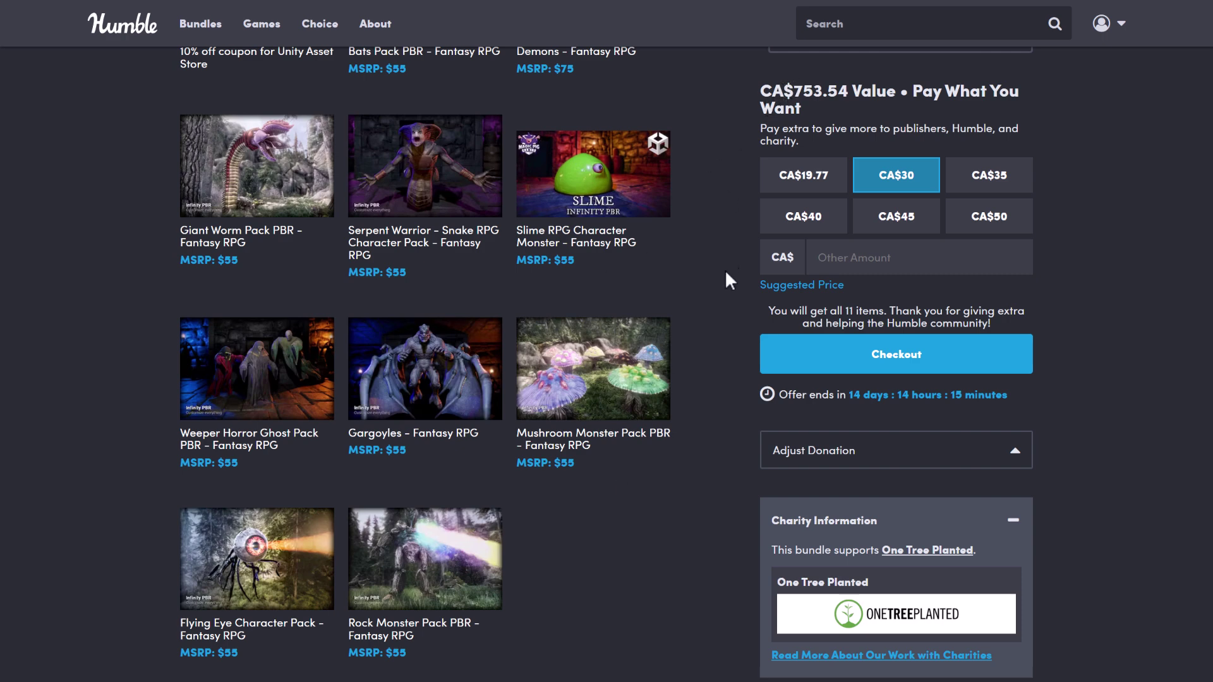
pyautogui.scroll(2, 726, 277)
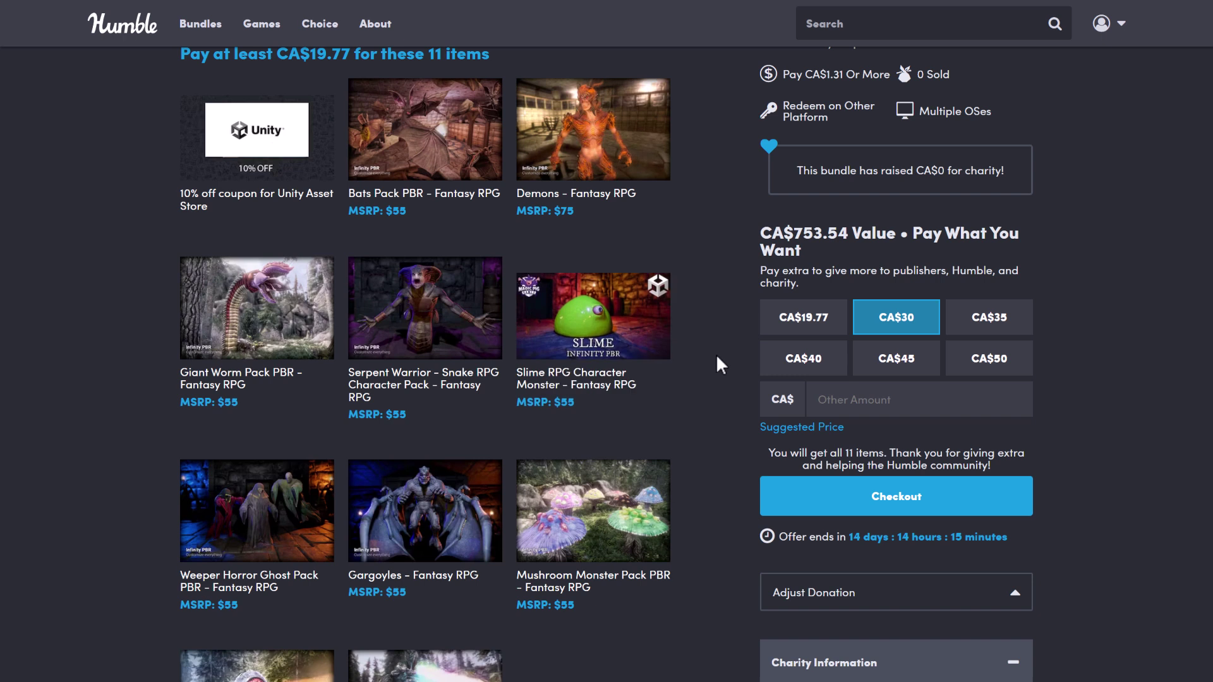
pyautogui.scroll(1, 720, 355)
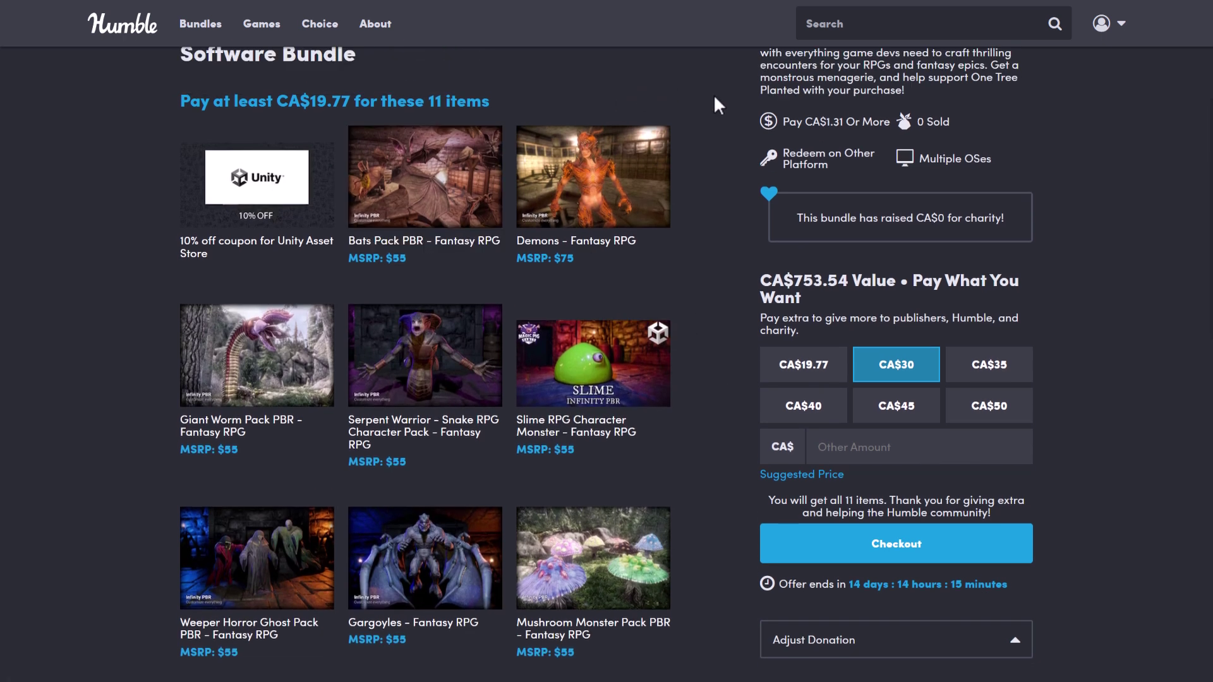